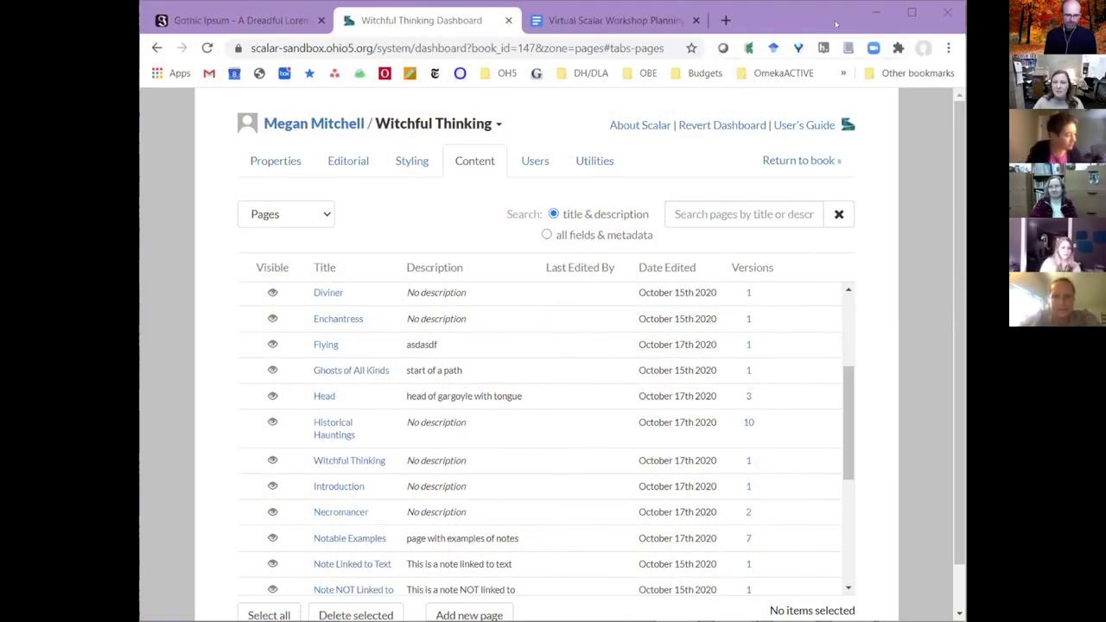
Filter the dashboard's content list to Tags and open the Colorful Examples tag page.
click(834, 24)
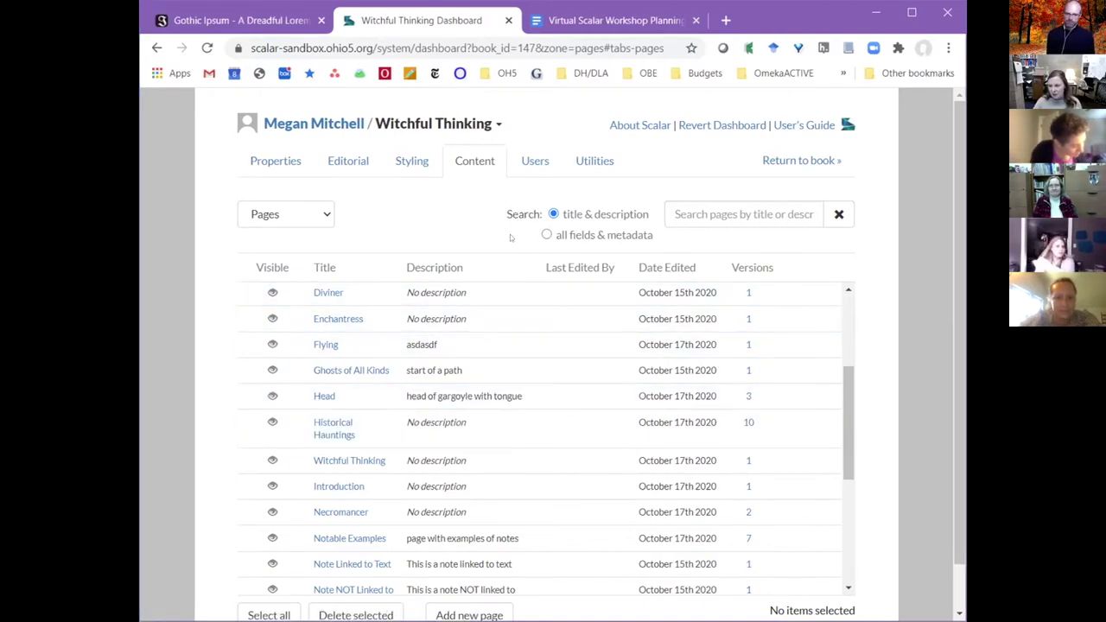
click(296, 214)
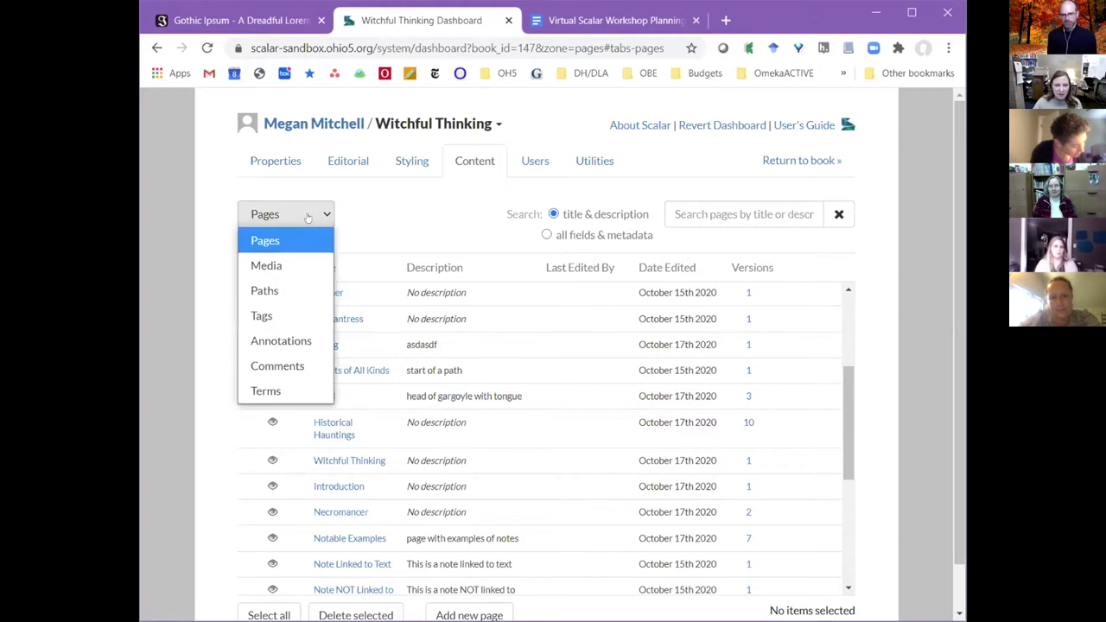
click(304, 320)
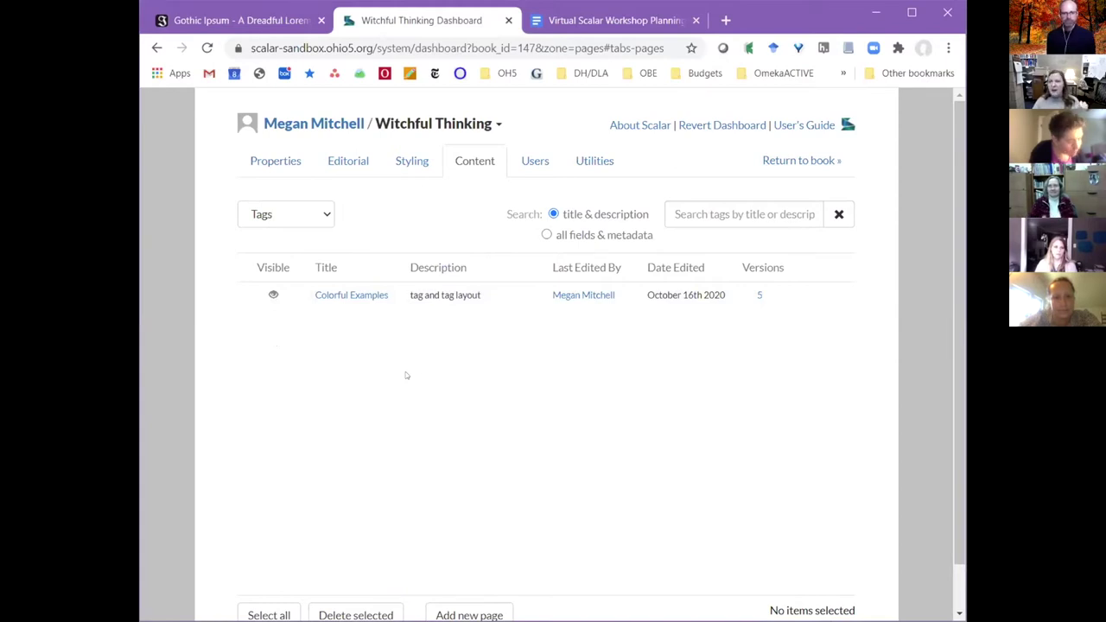
click(377, 295)
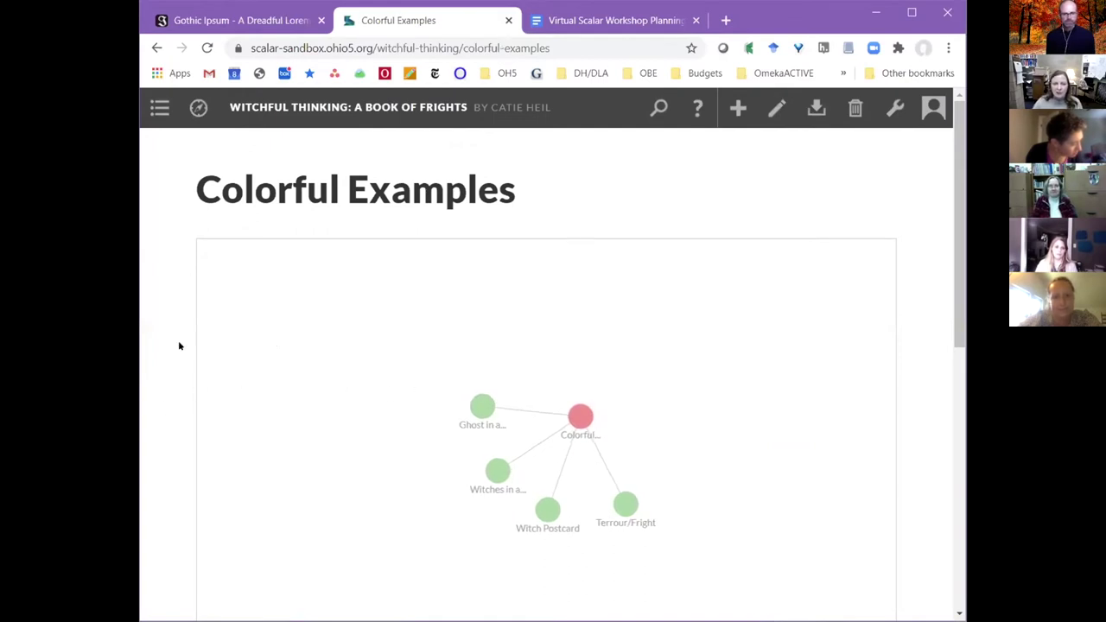
scroll(180, 345, down, 1)
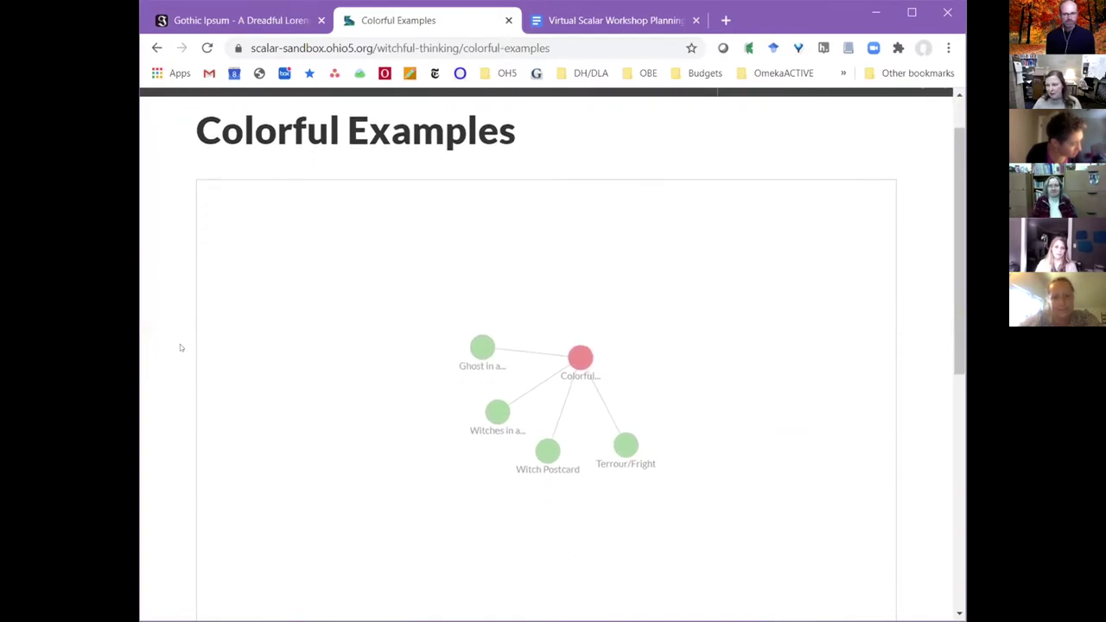
scroll(181, 347, down, 2)
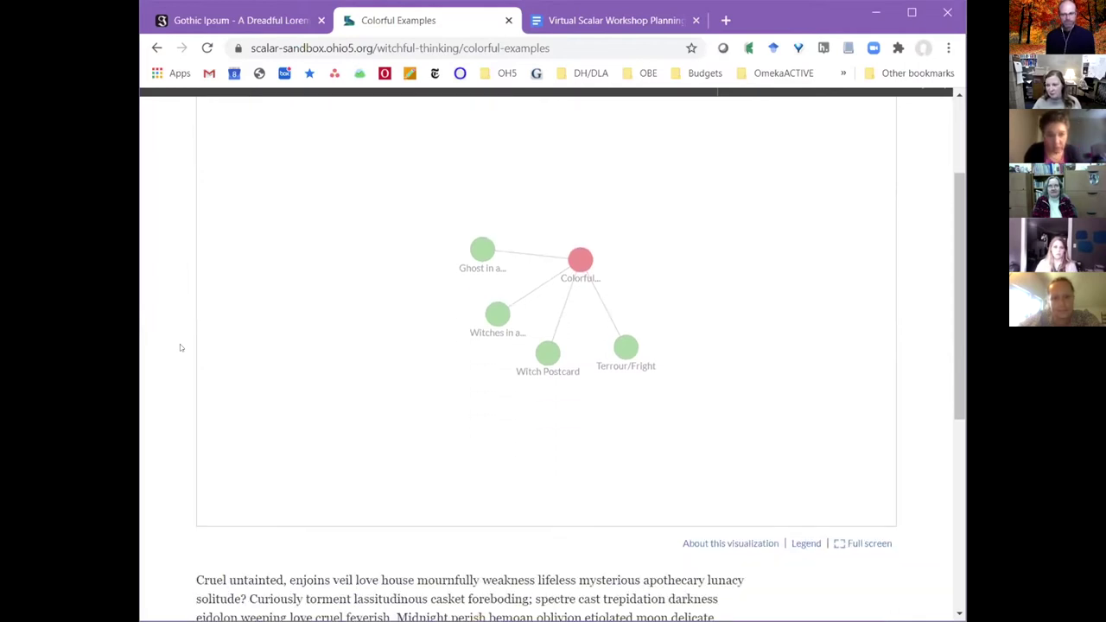
scroll(181, 347, down, 4)
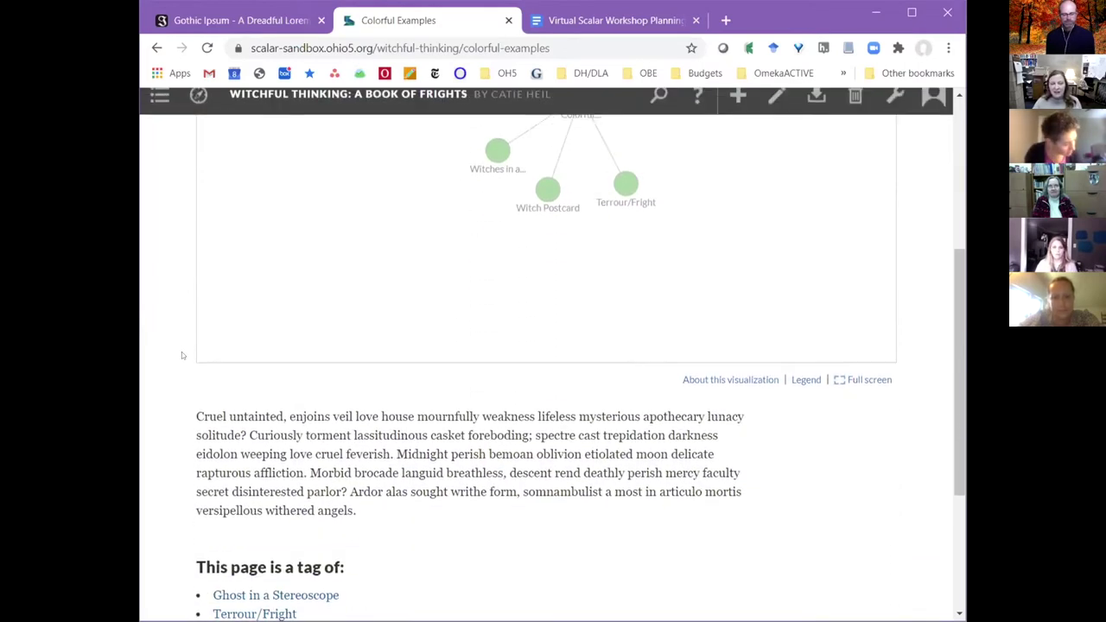
scroll(197, 354, up, 7)
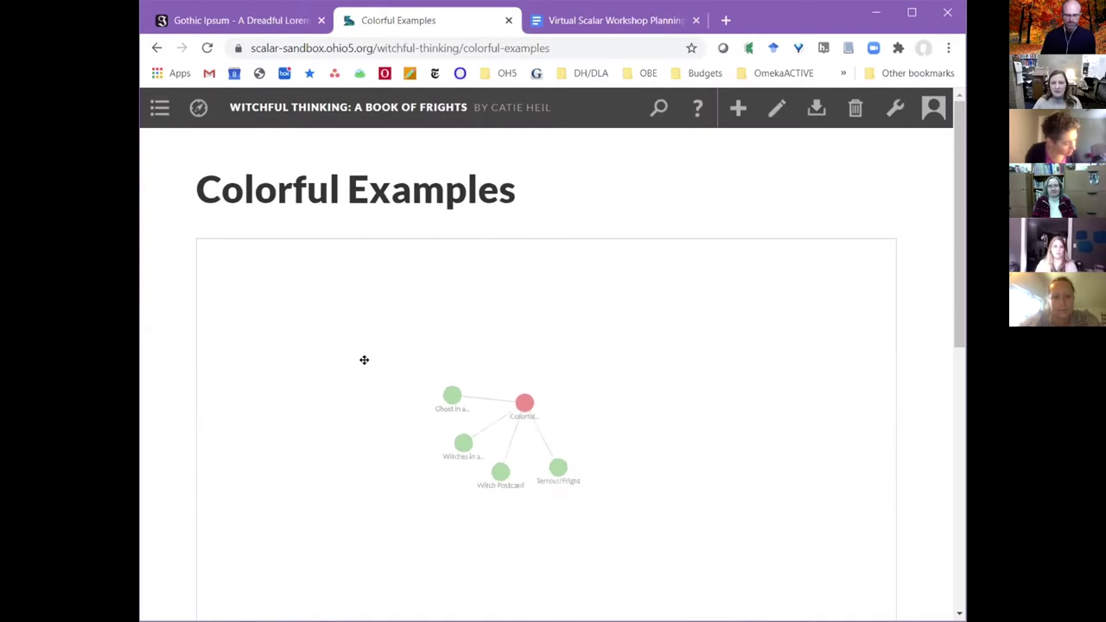
scroll(164, 301, down, 4)
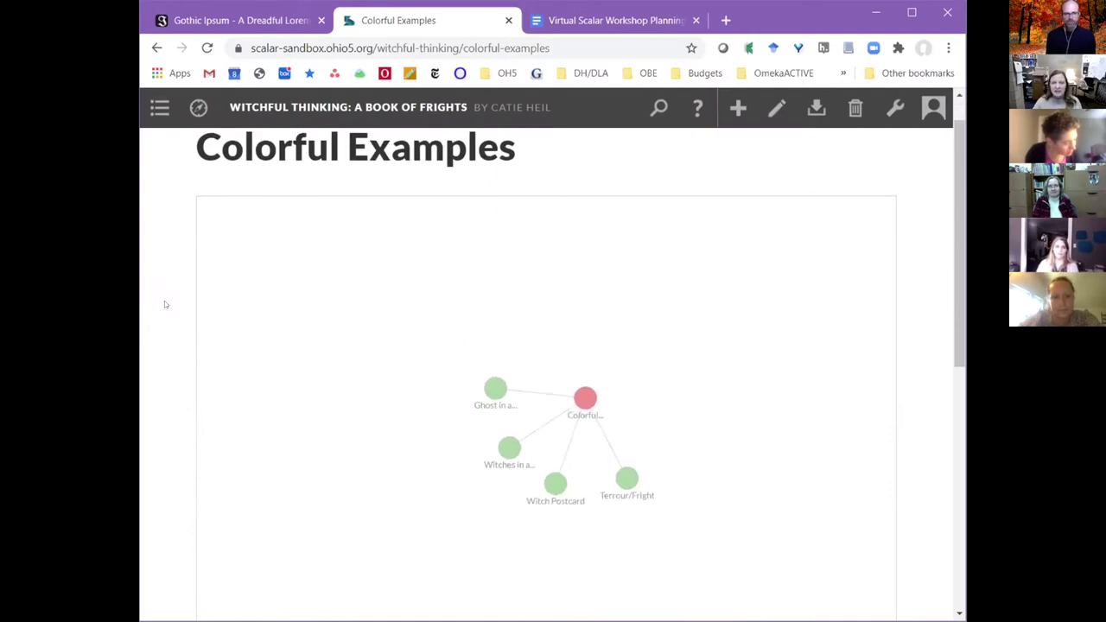
scroll(193, 390, down, 1)
scroll(361, 485, up, 2)
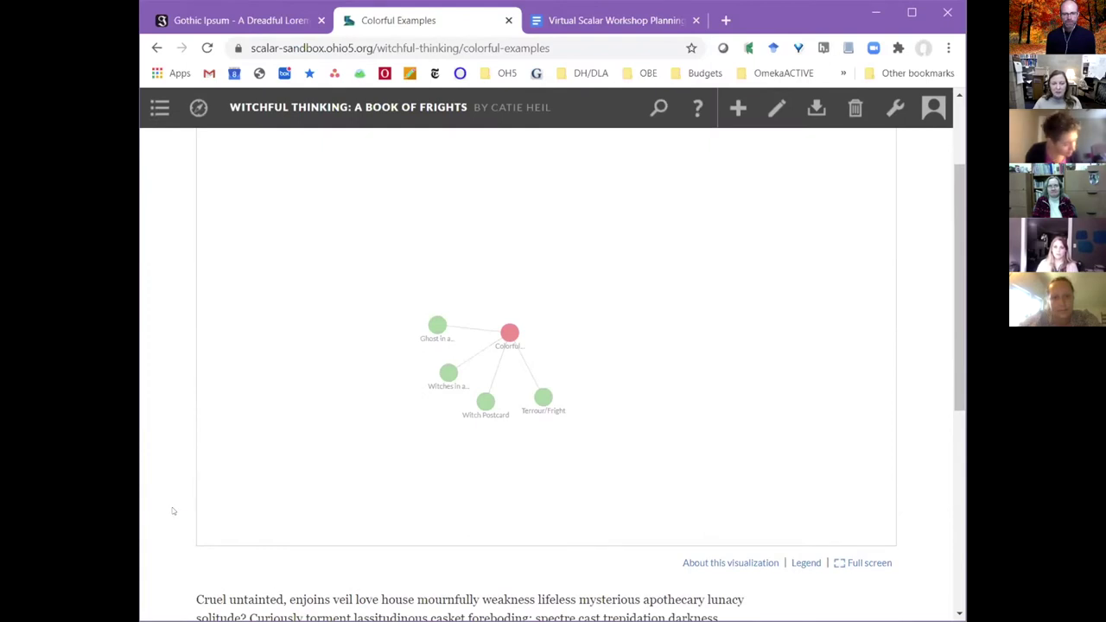
scroll(172, 507, down, 3)
scroll(432, 535, down, 1)
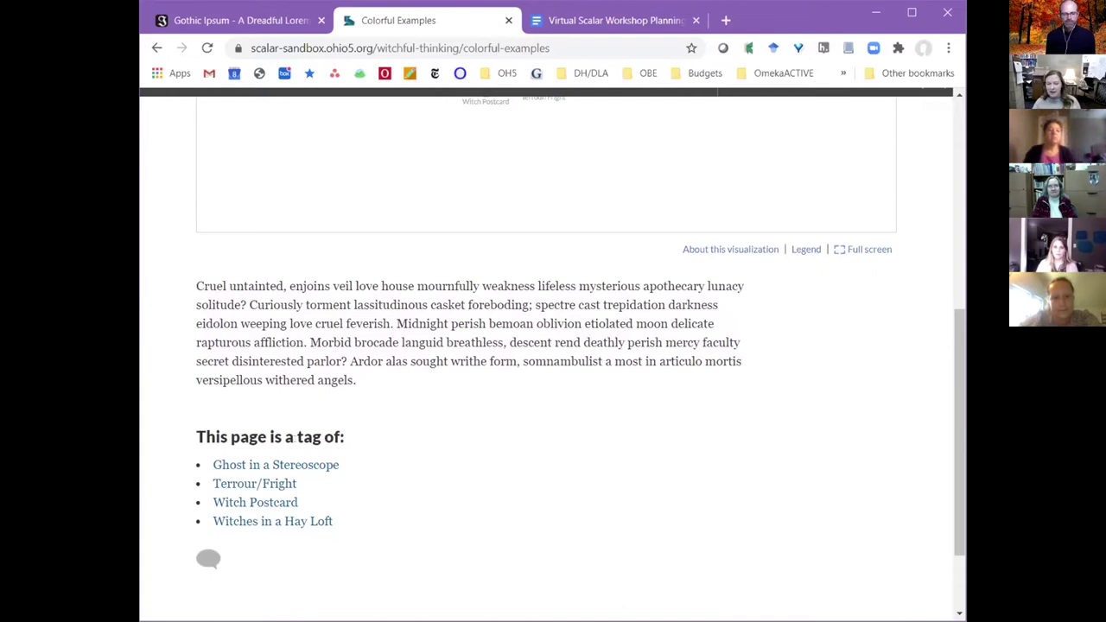
scroll(585, 494, up, 1)
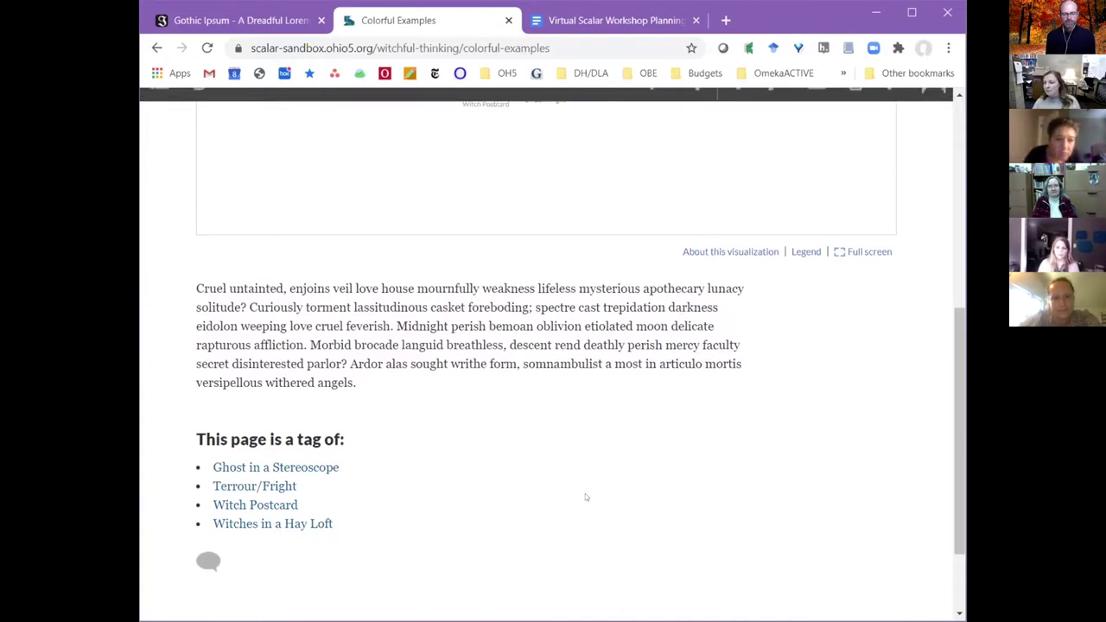
scroll(472, 510, up, 3)
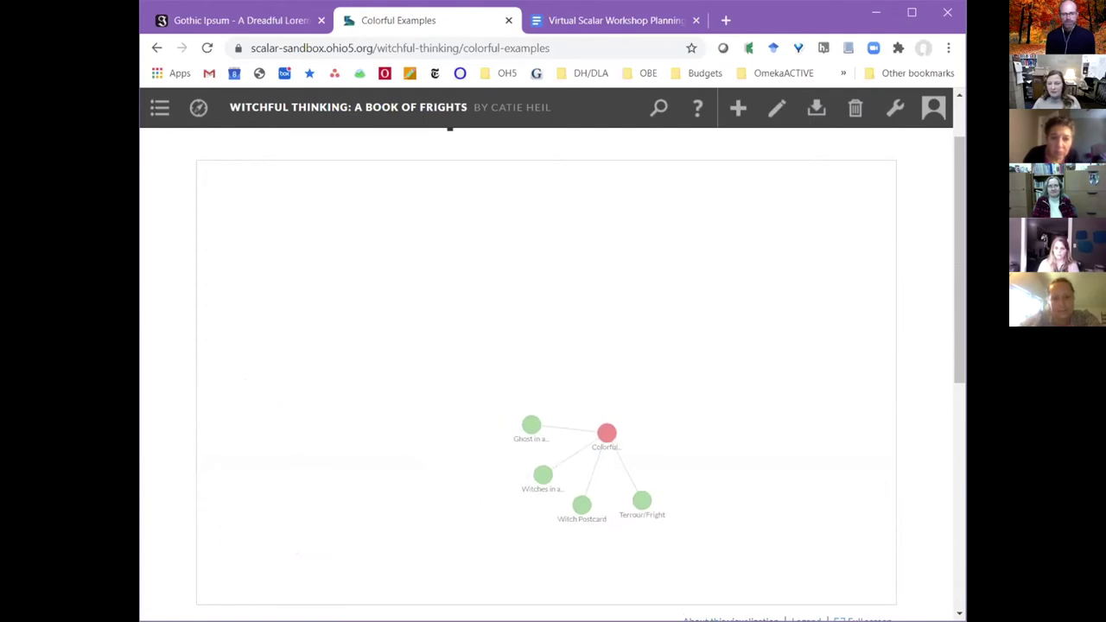
scroll(941, 438, down, 1)
scroll(942, 438, down, 4)
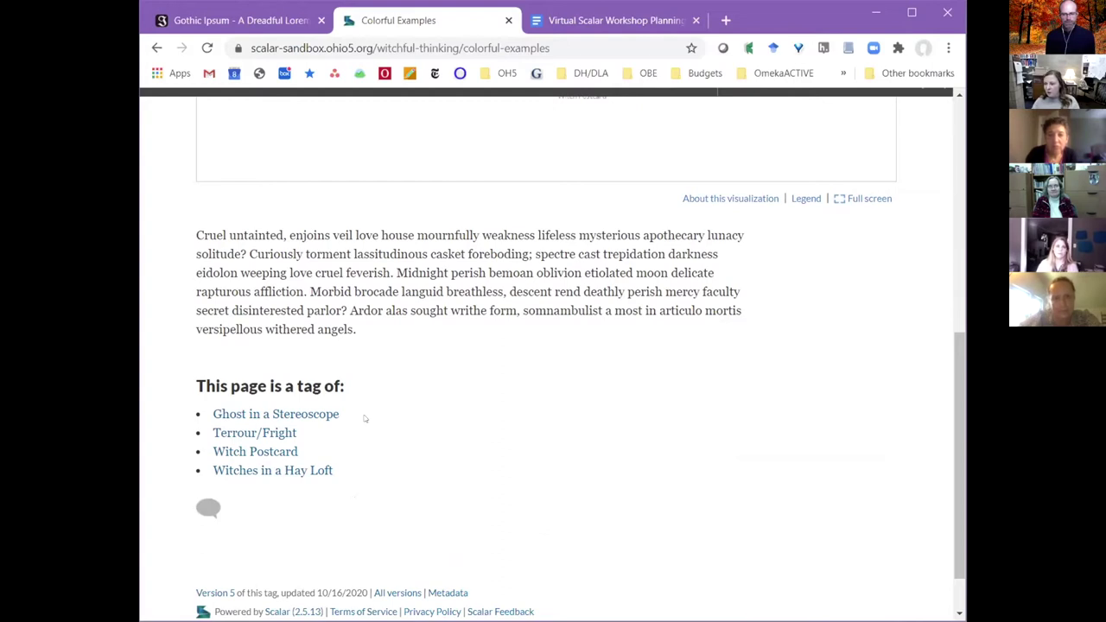
click(291, 434)
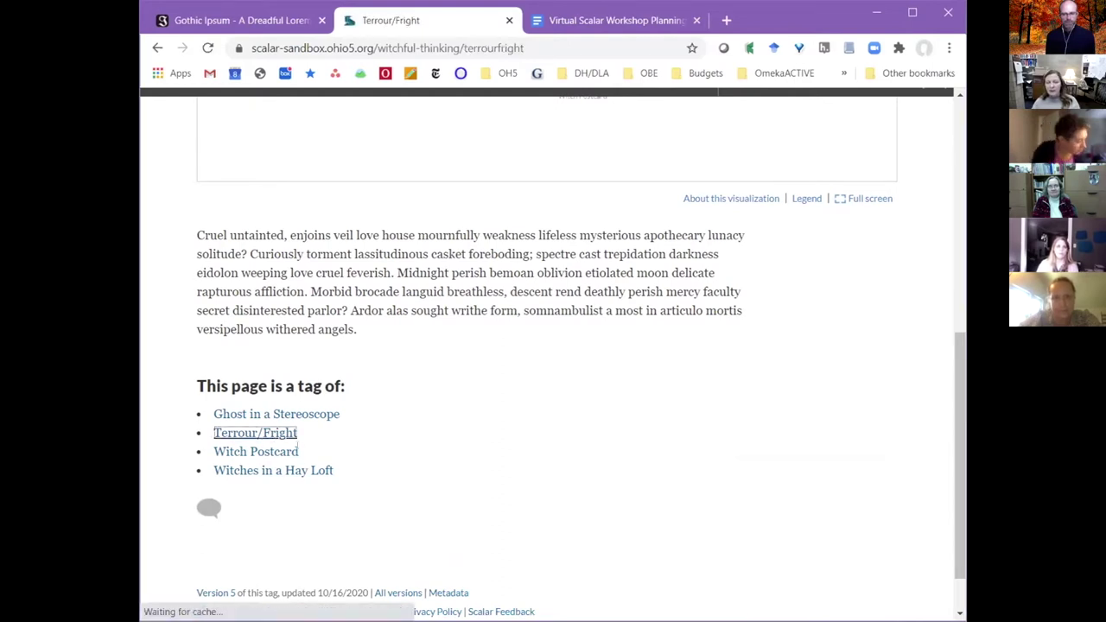
key(alt+Left)
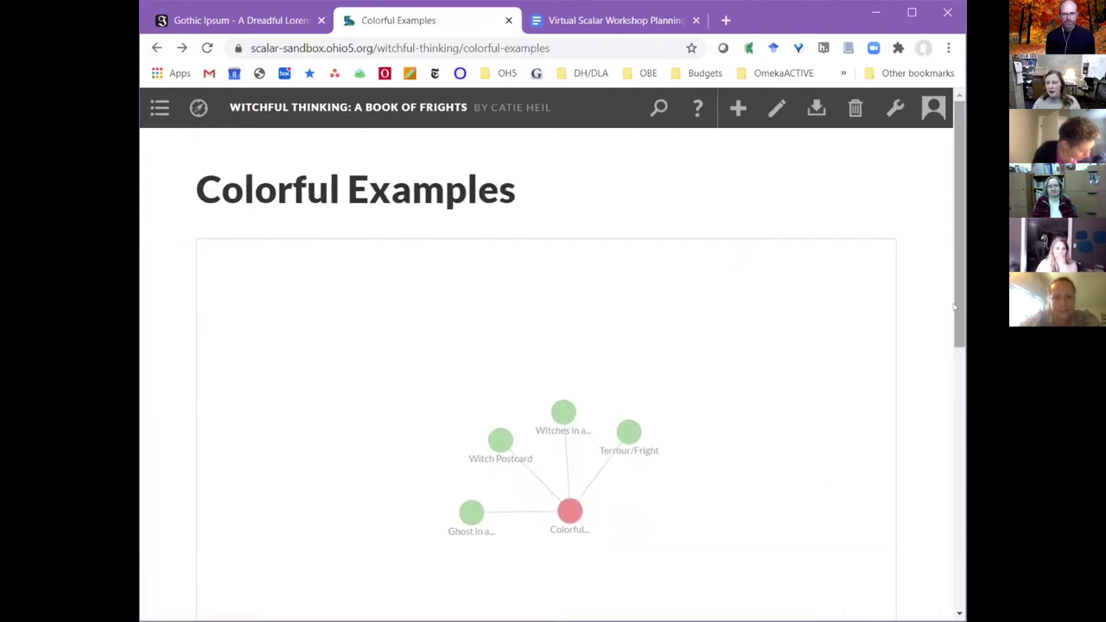
drag(954, 306, 956, 320)
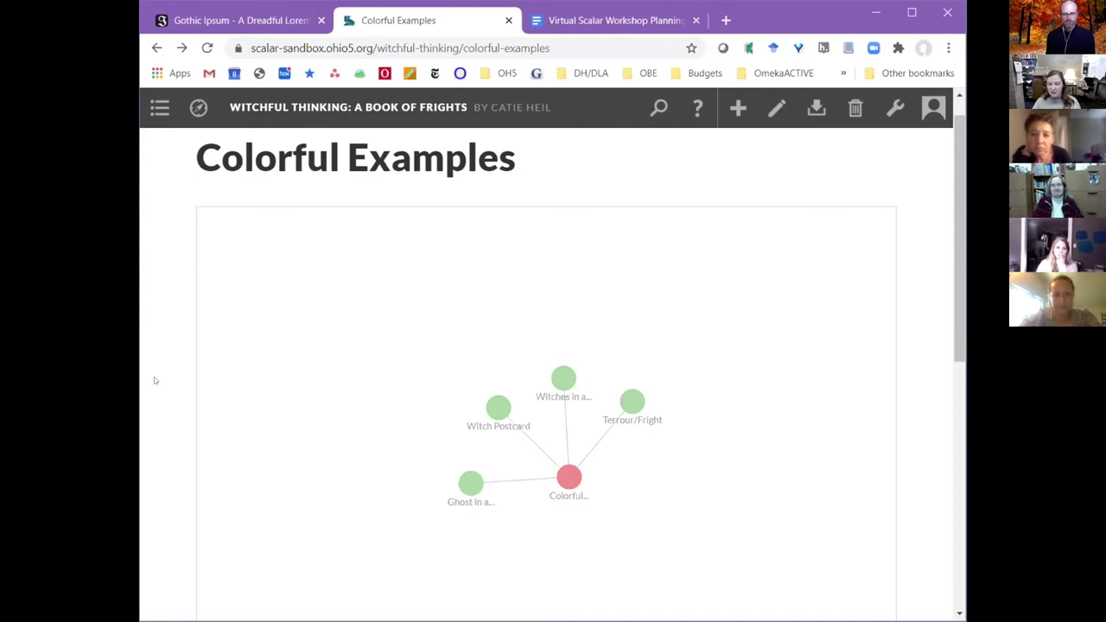
scroll(164, 395, down, 2)
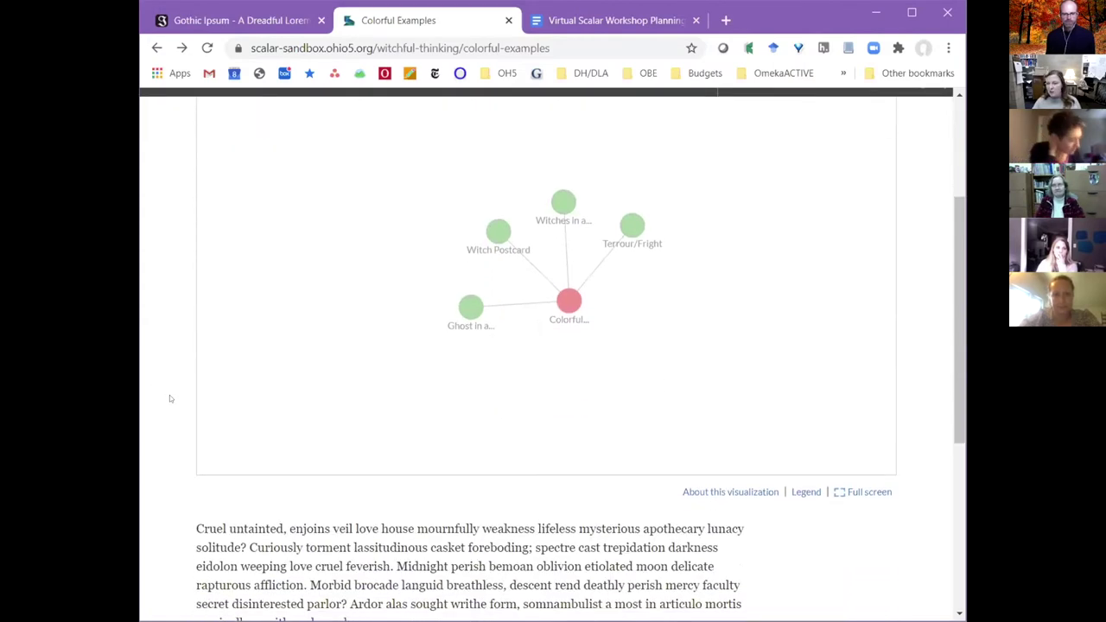
scroll(170, 399, down, 3)
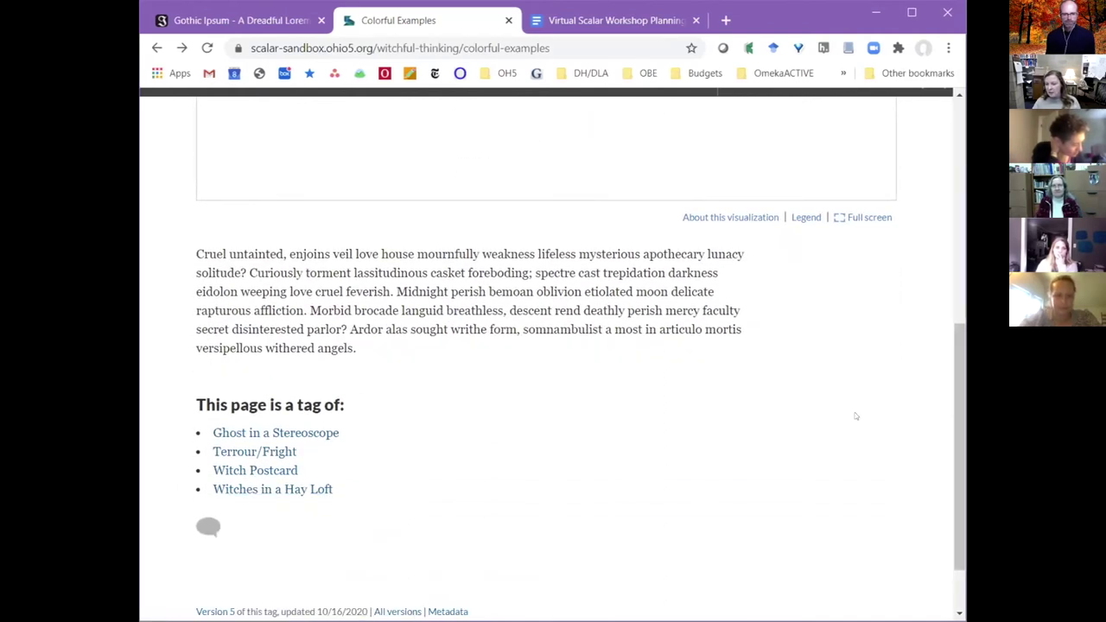
scroll(864, 414, up, 4)
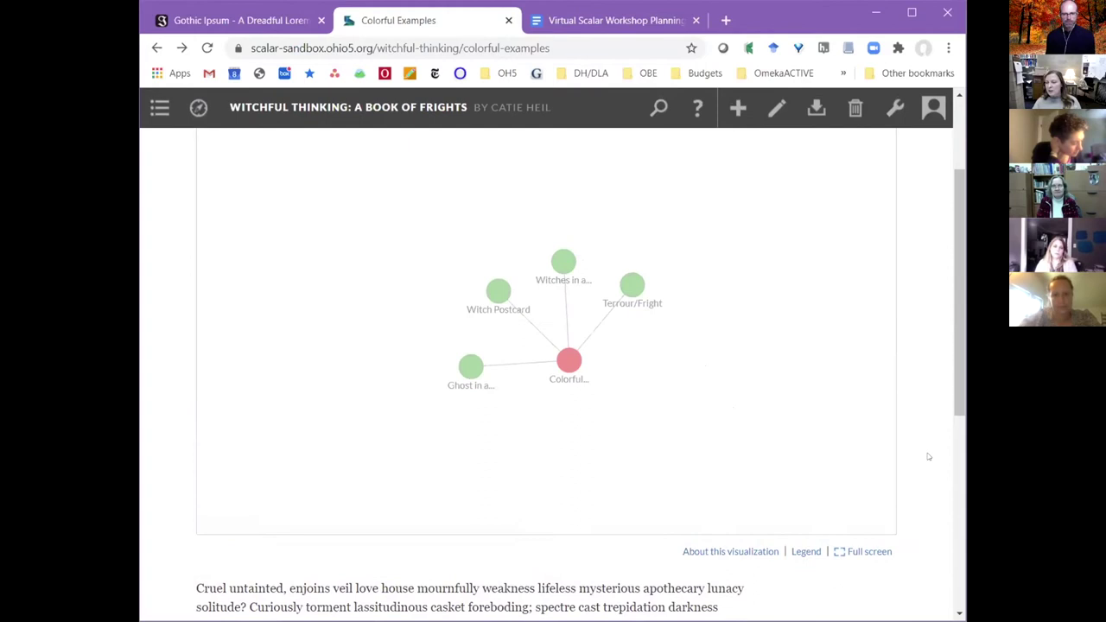
scroll(931, 445, up, 2)
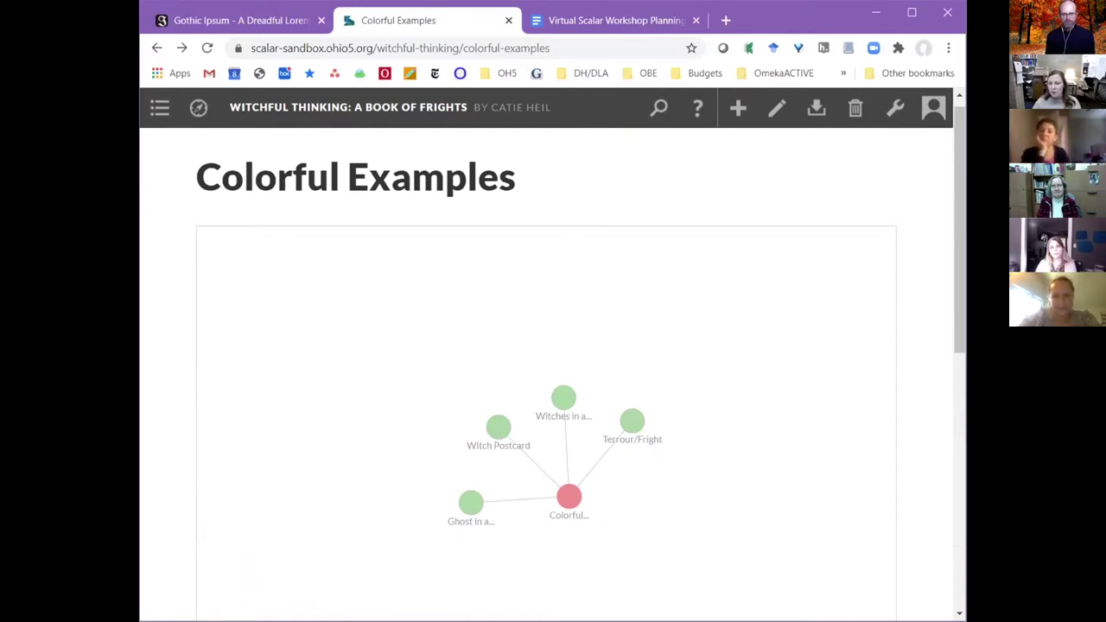
scroll(960, 215, up, 1)
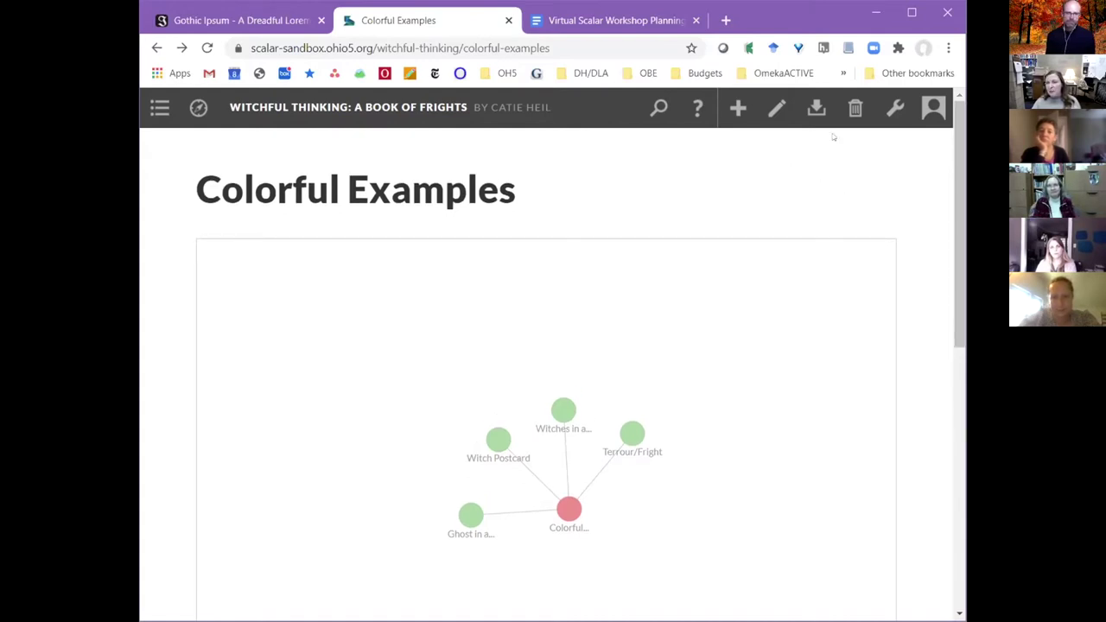
Open the dashboard's Content tab and scroll the Pages table down to Witches of All Kinds.
click(890, 114)
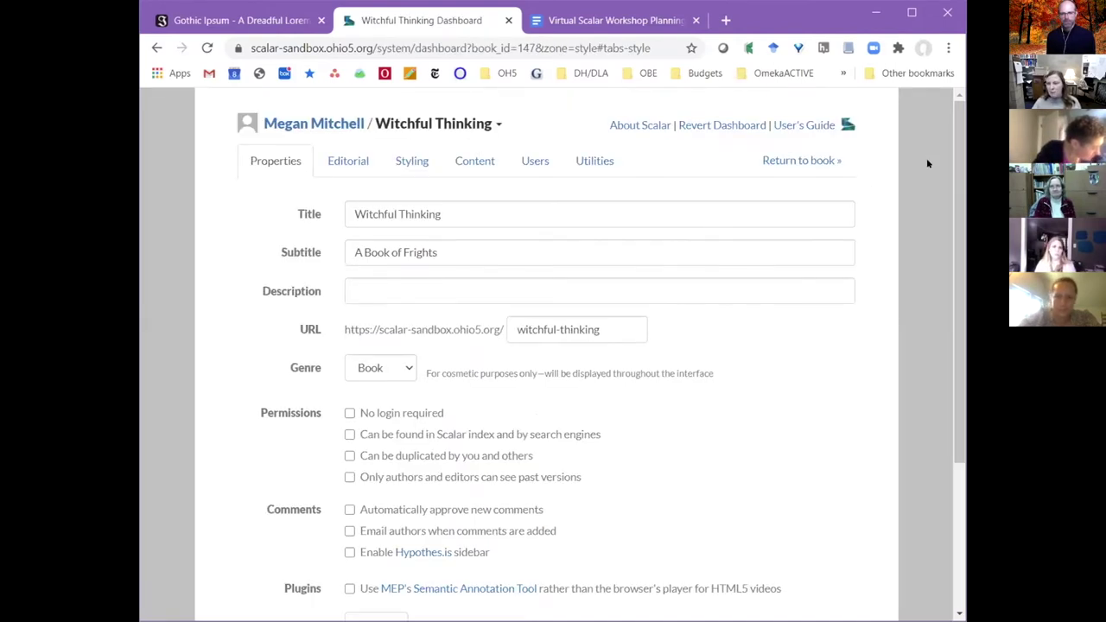
scroll(925, 164, down, 1)
scroll(927, 175, up, 1)
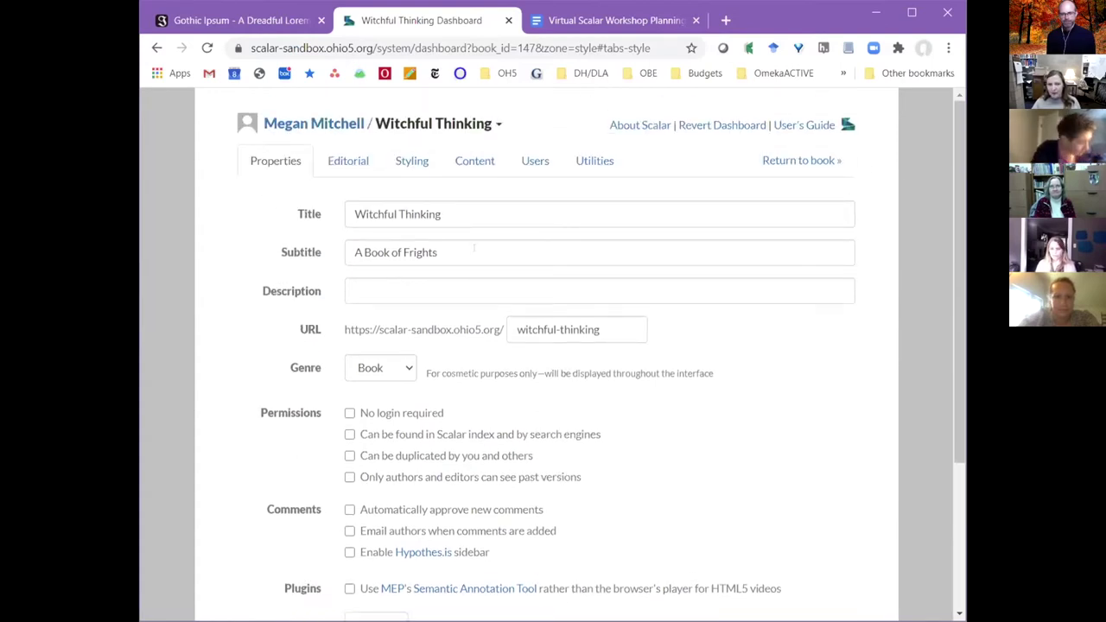
click(474, 159)
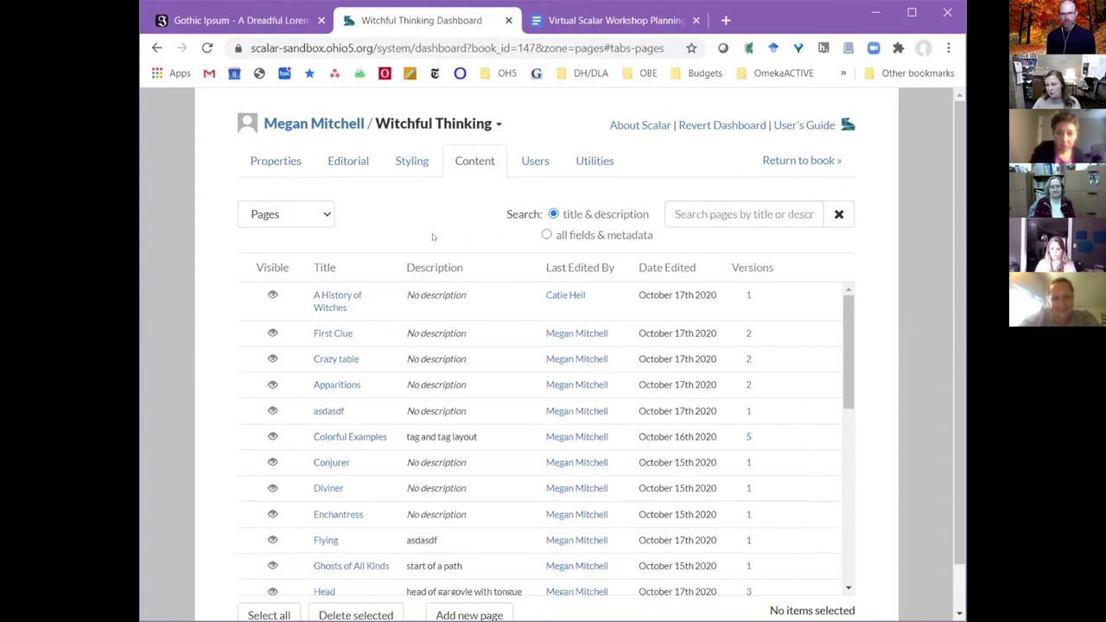
scroll(426, 401, down, 1)
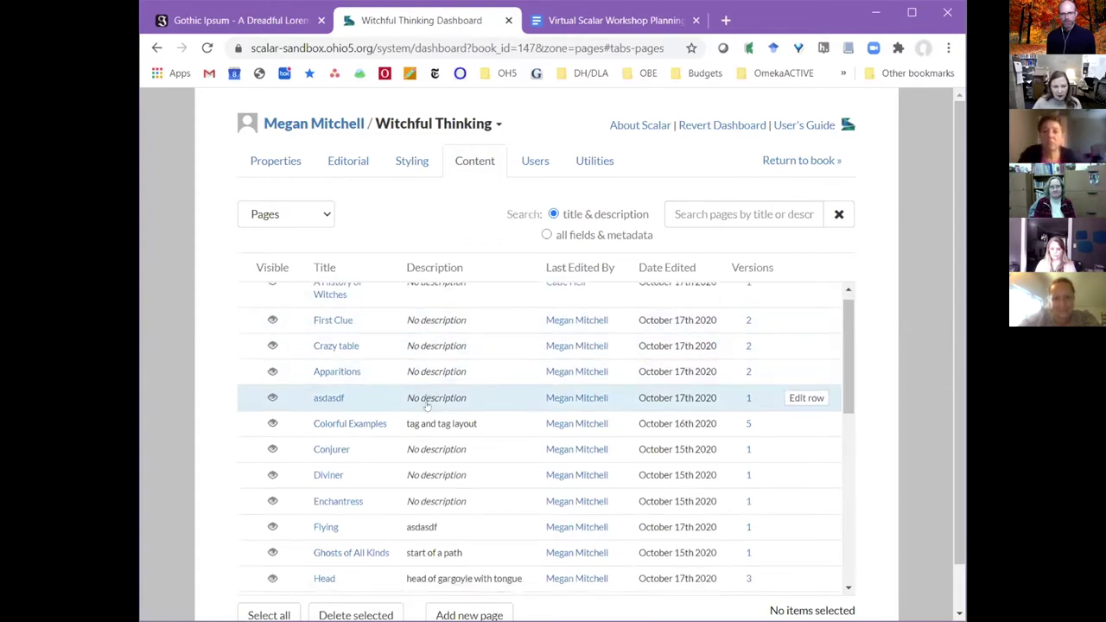
scroll(426, 406, down, 4)
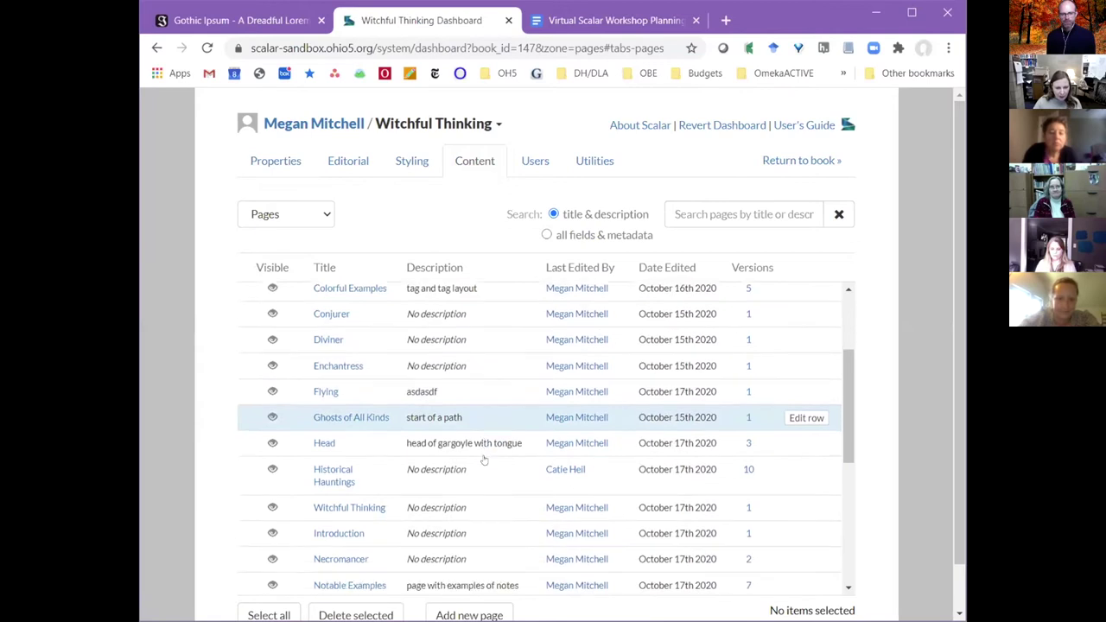
scroll(484, 460, down, 5)
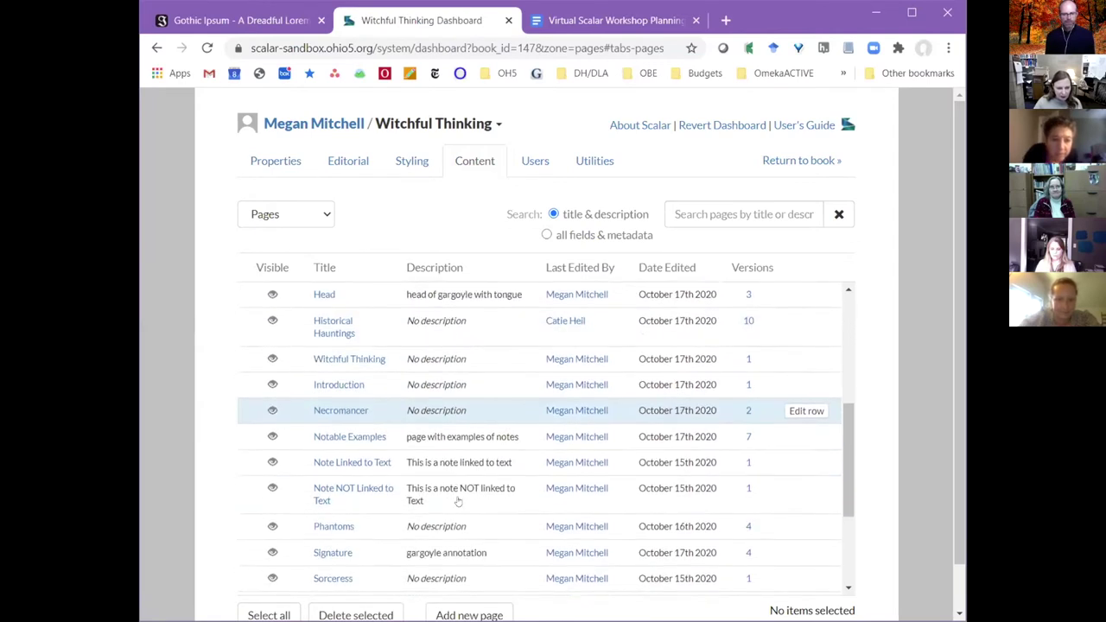
scroll(457, 500, down, 7)
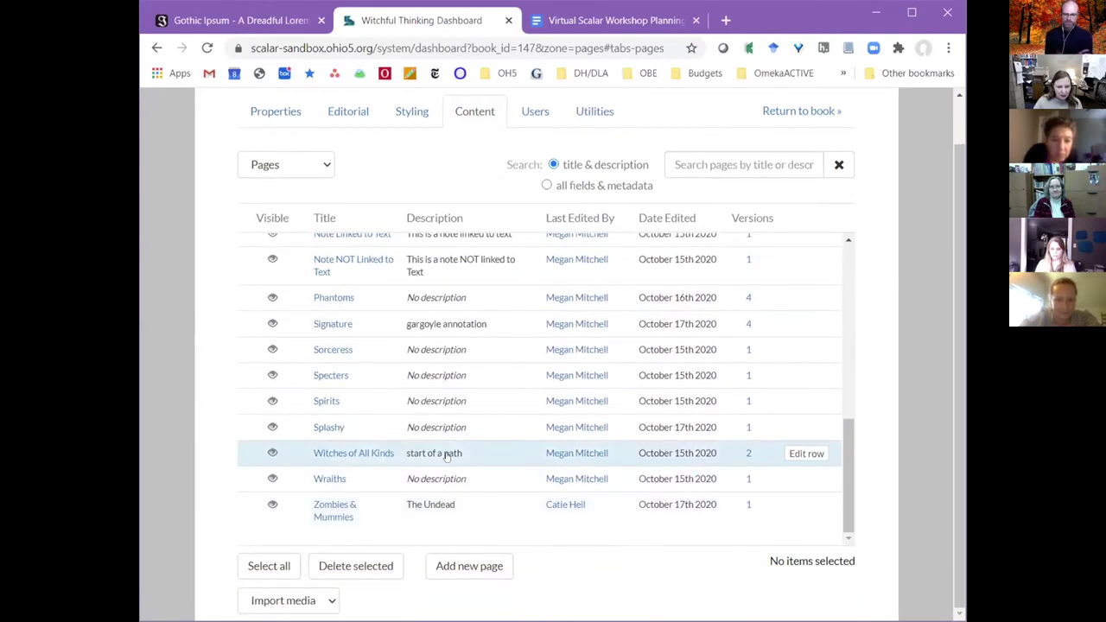
Open the Witches of All Kinds page for editing.
click(447, 457)
click(344, 453)
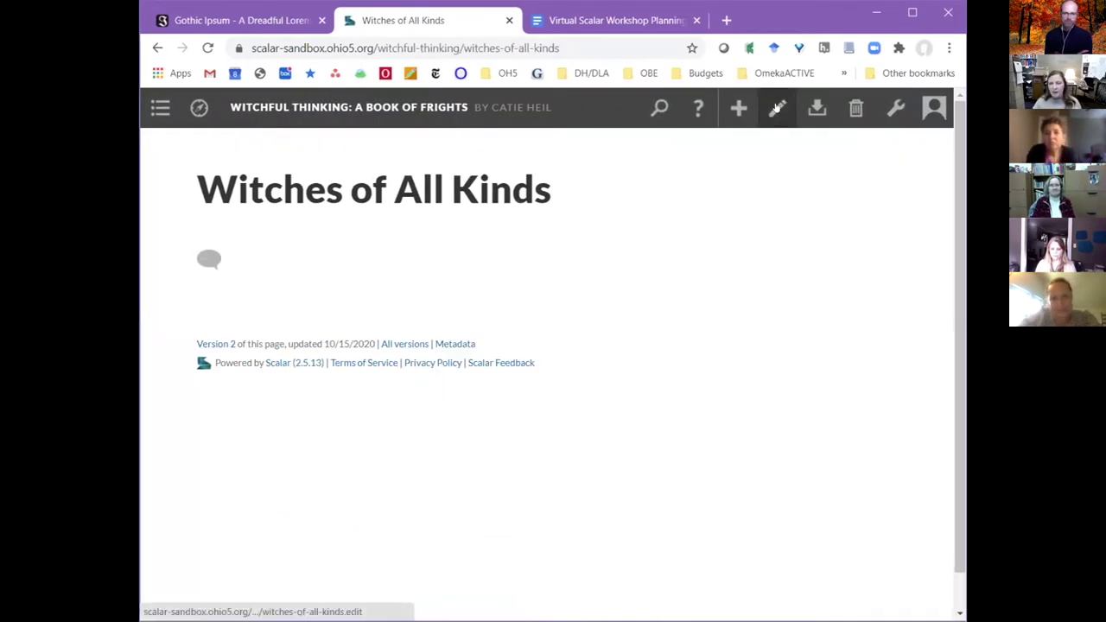
click(776, 107)
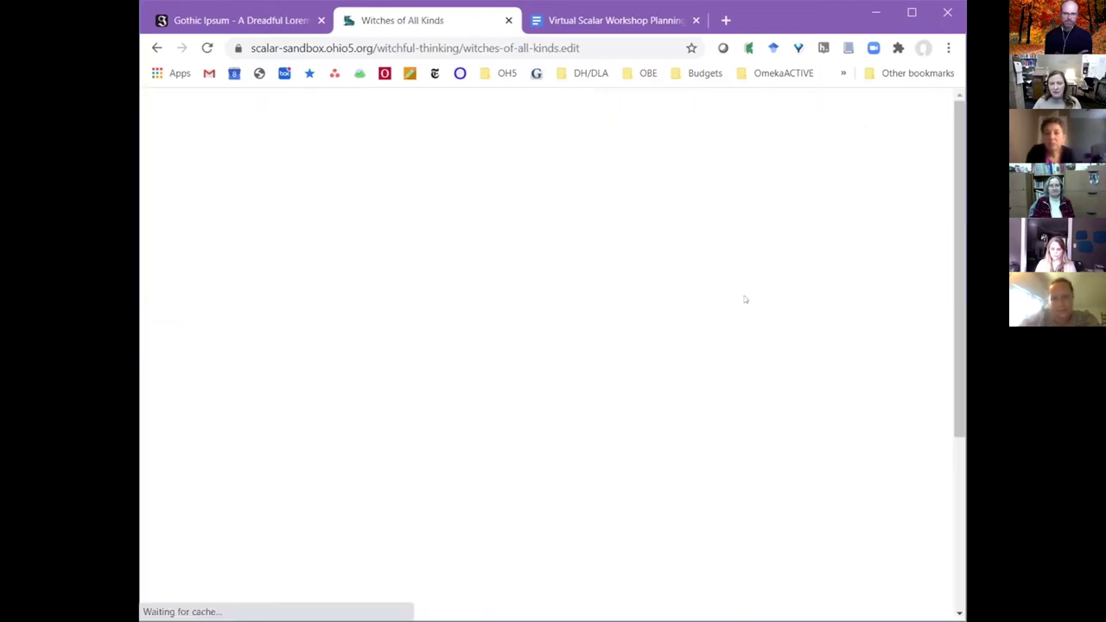
Keep the Basic layout and expand the Relationships type list below the editor.
scroll(924, 310, down, 3)
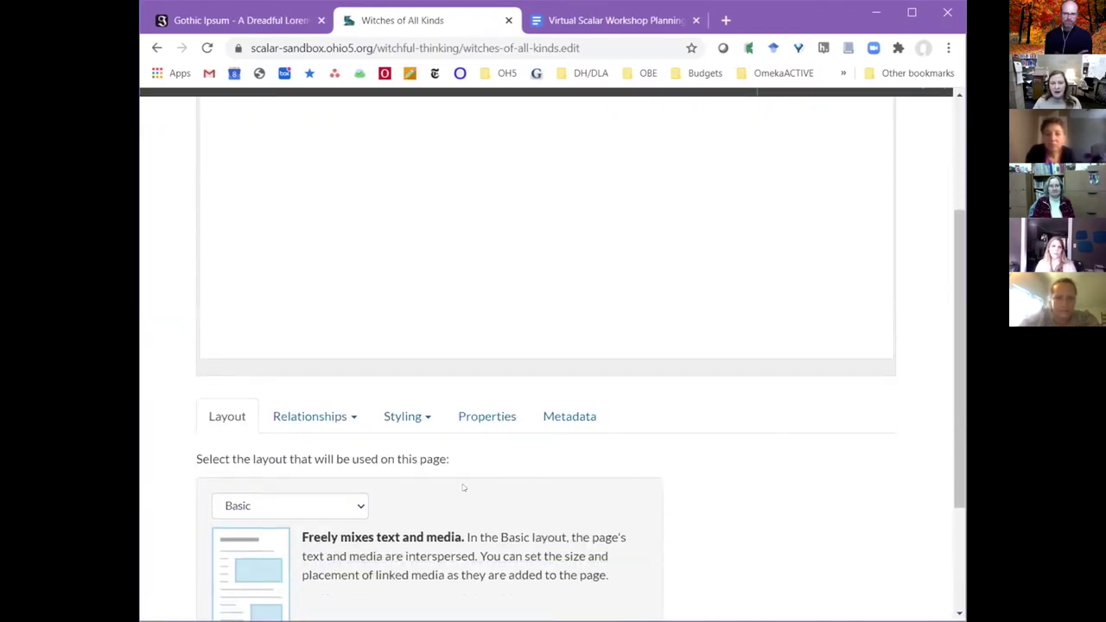
scroll(693, 469, down, 2)
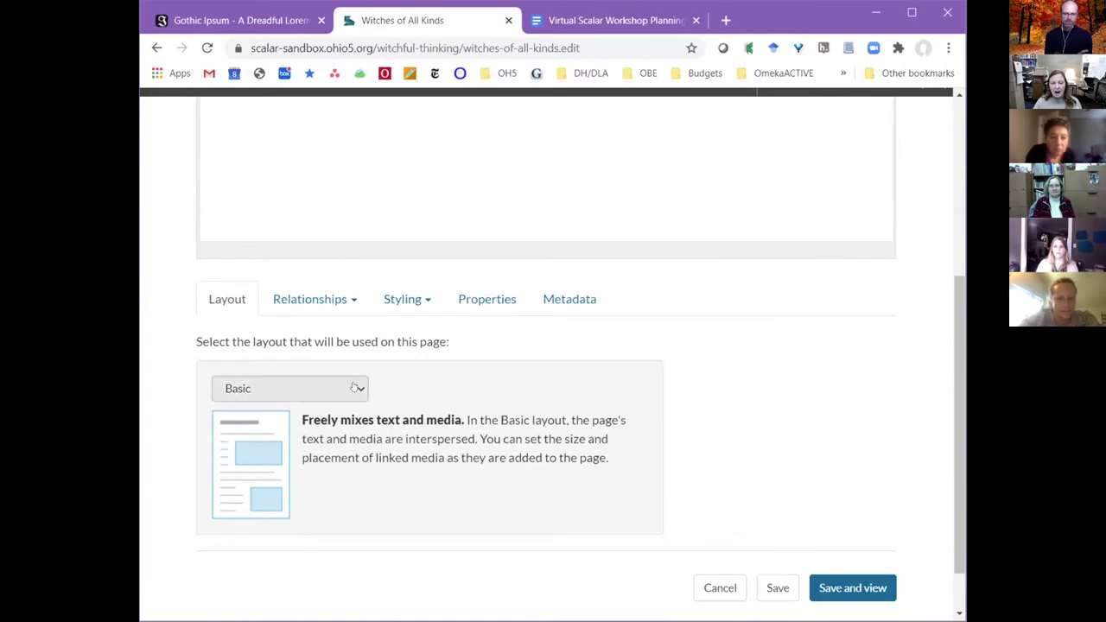
click(354, 387)
click(445, 389)
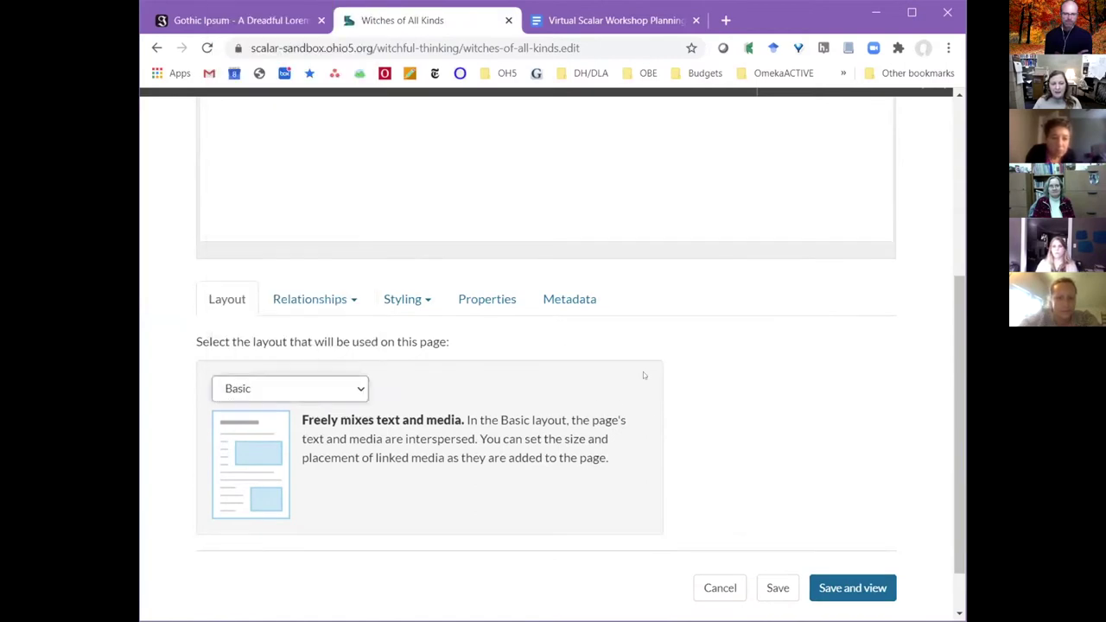
click(363, 304)
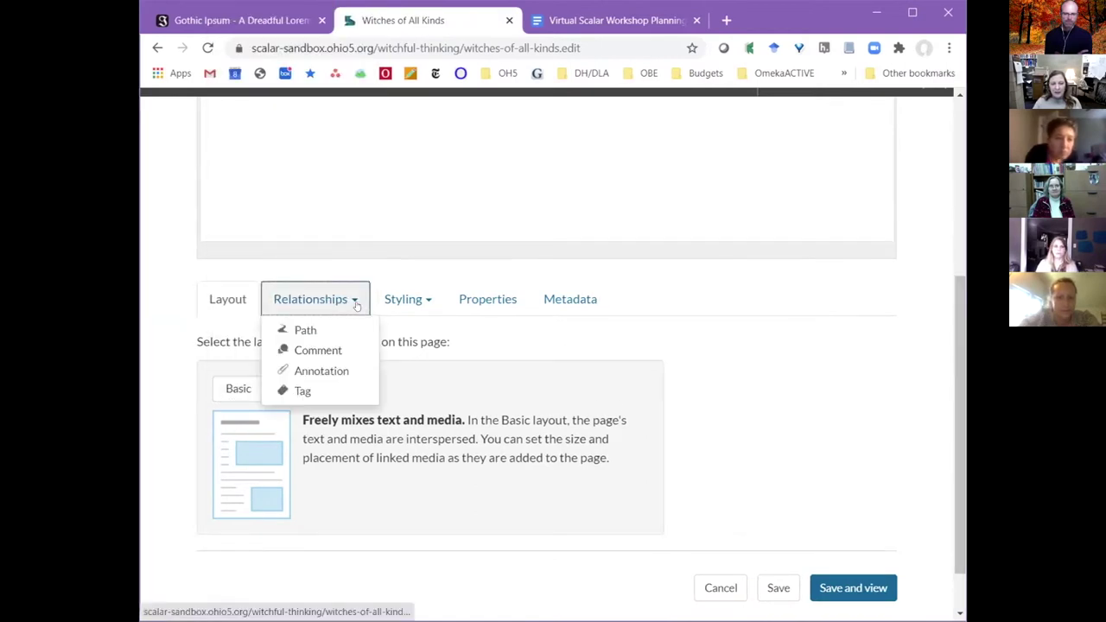
Make the page a path and tick Conjurer and Diviner as its contents.
click(306, 331)
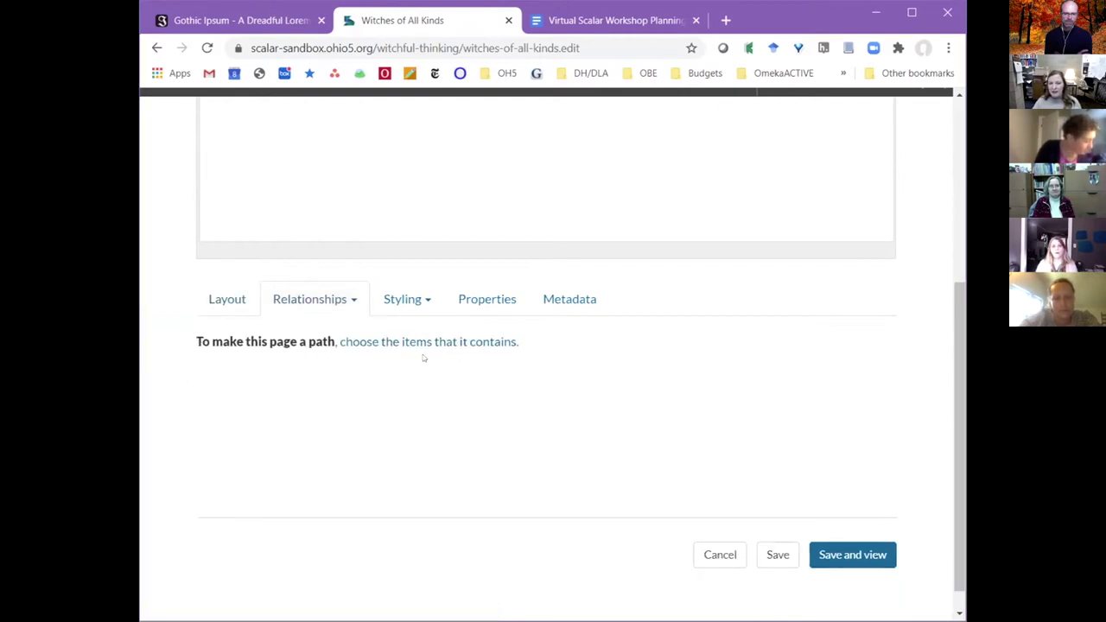
click(504, 342)
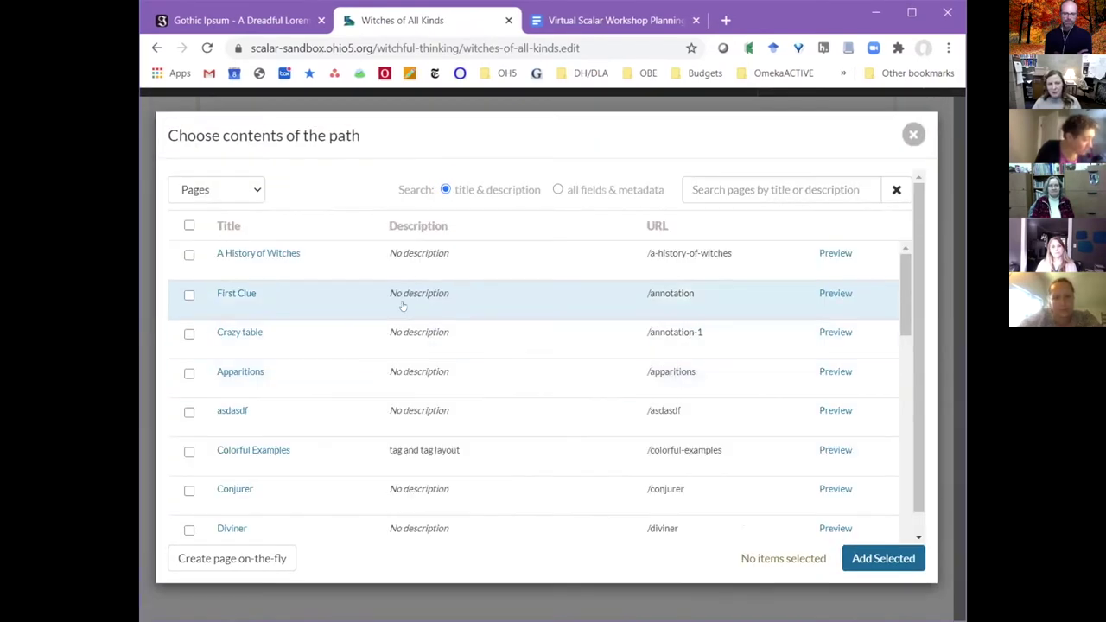
scroll(440, 379, down, 1)
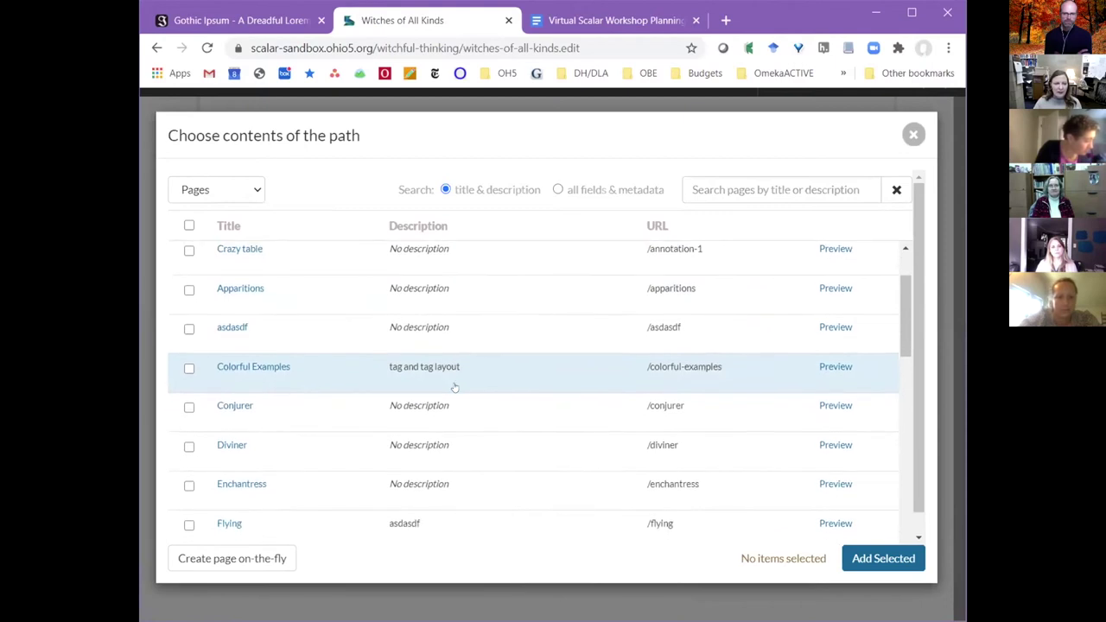
scroll(454, 387, down, 1)
click(189, 353)
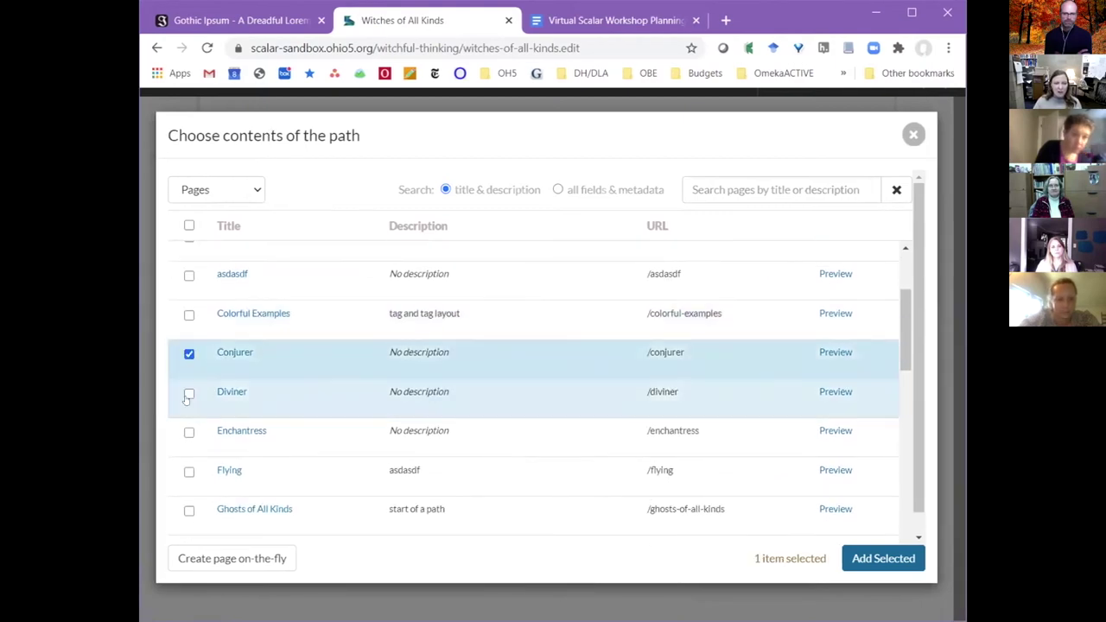
click(188, 393)
Tick Phantoms and Signature, add all four pages to the path, and save.
scroll(320, 453, down, 3)
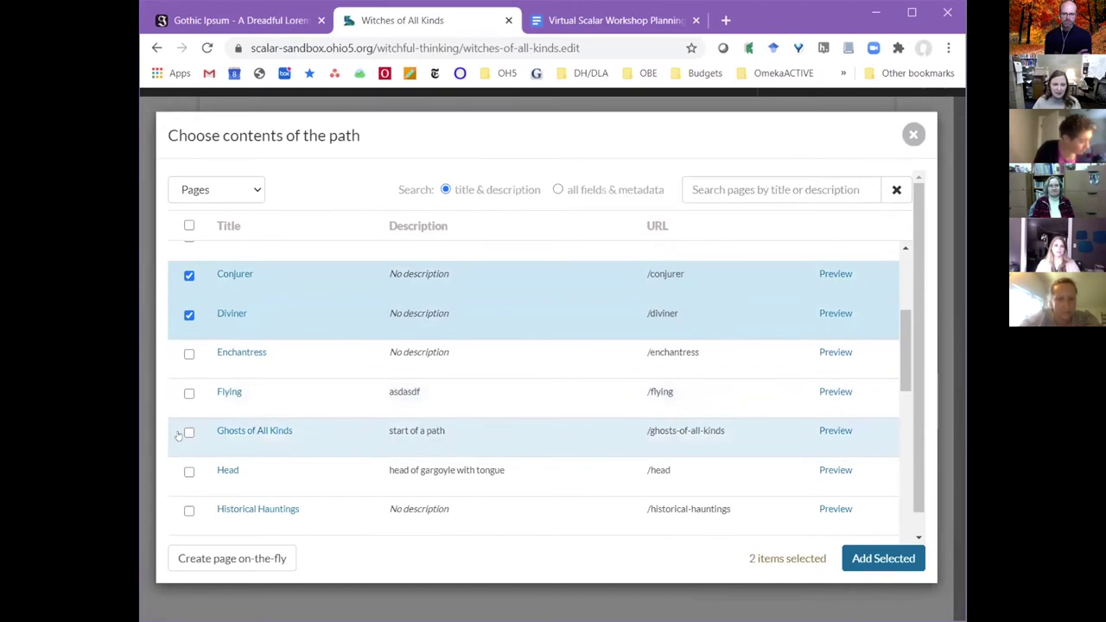
scroll(187, 467, down, 5)
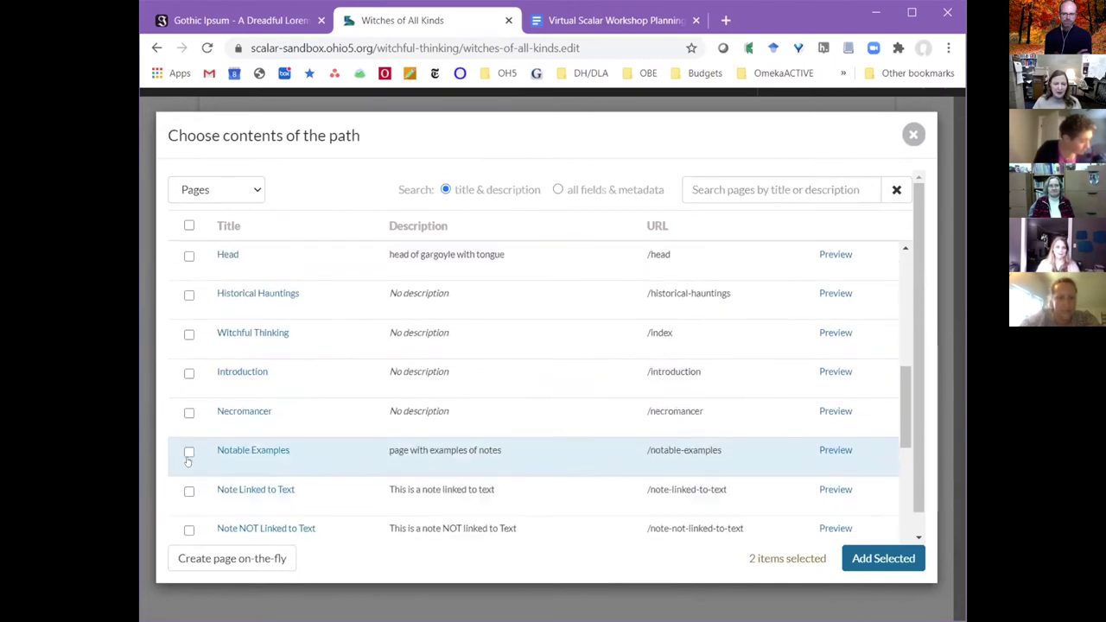
scroll(216, 482, down, 3)
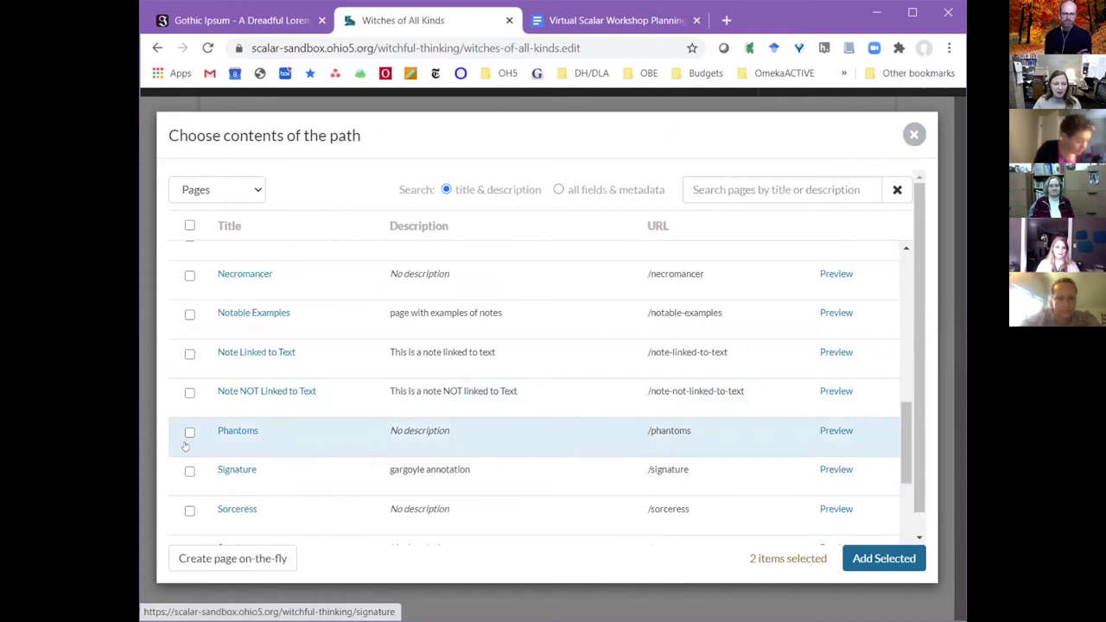
click(190, 432)
click(189, 471)
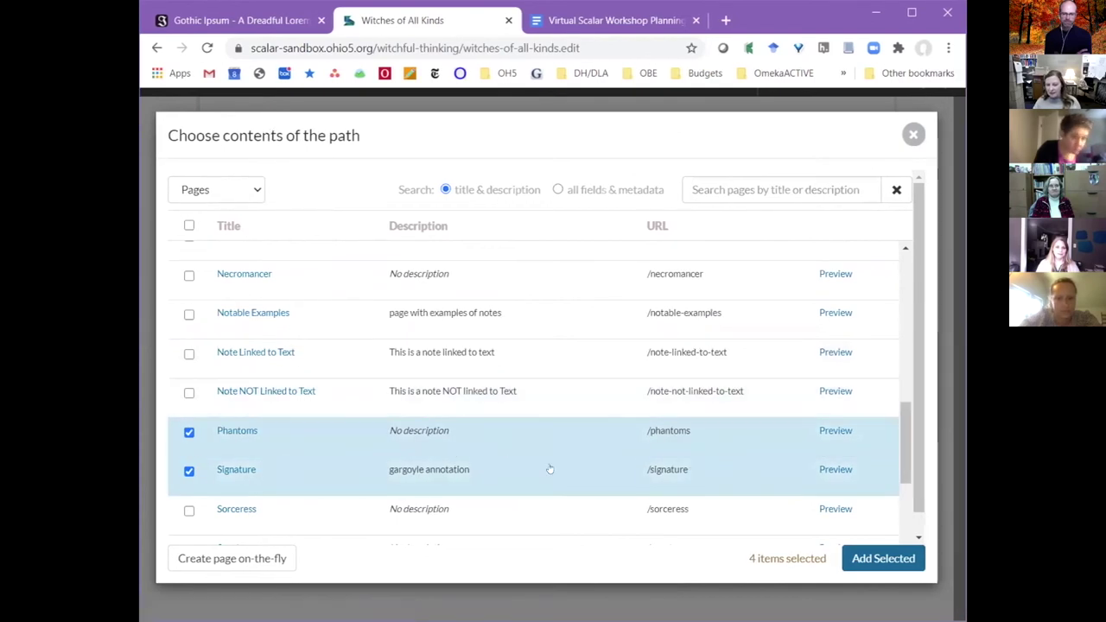
click(884, 558)
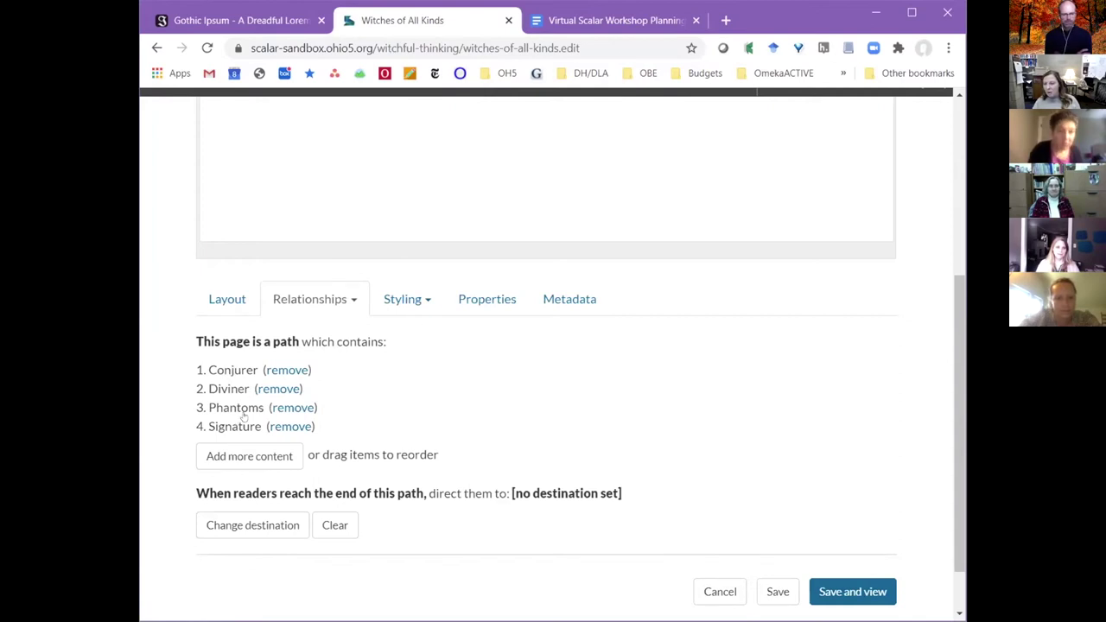
scroll(630, 477, down, 1)
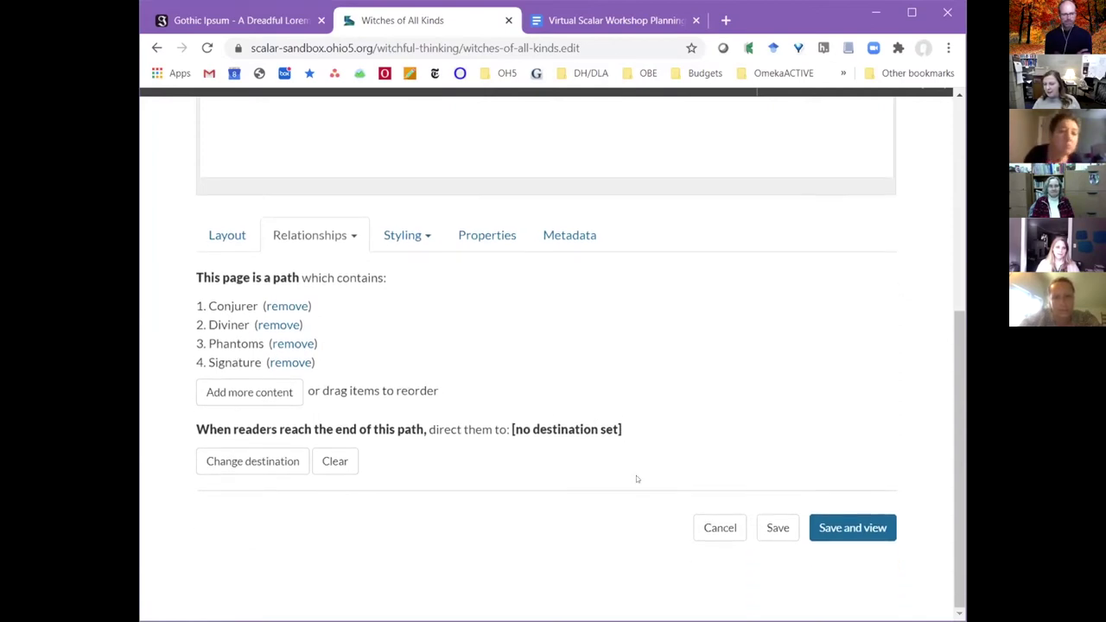
click(852, 529)
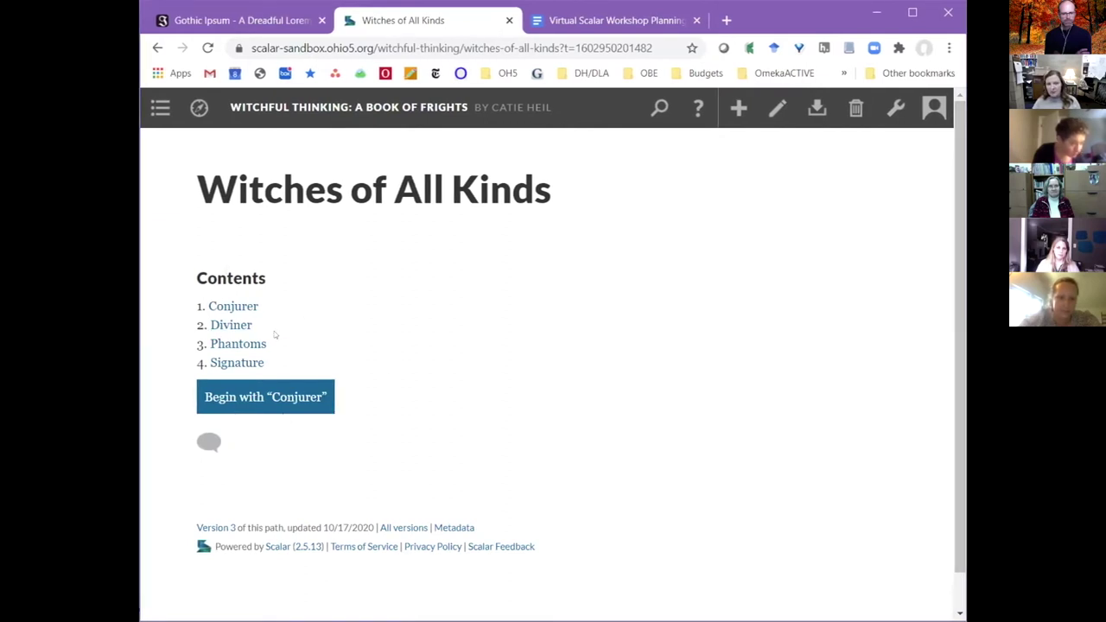
Step through the path from Conjurer via Diviner and Phantoms to Signature, then go back to Phantoms.
click(304, 395)
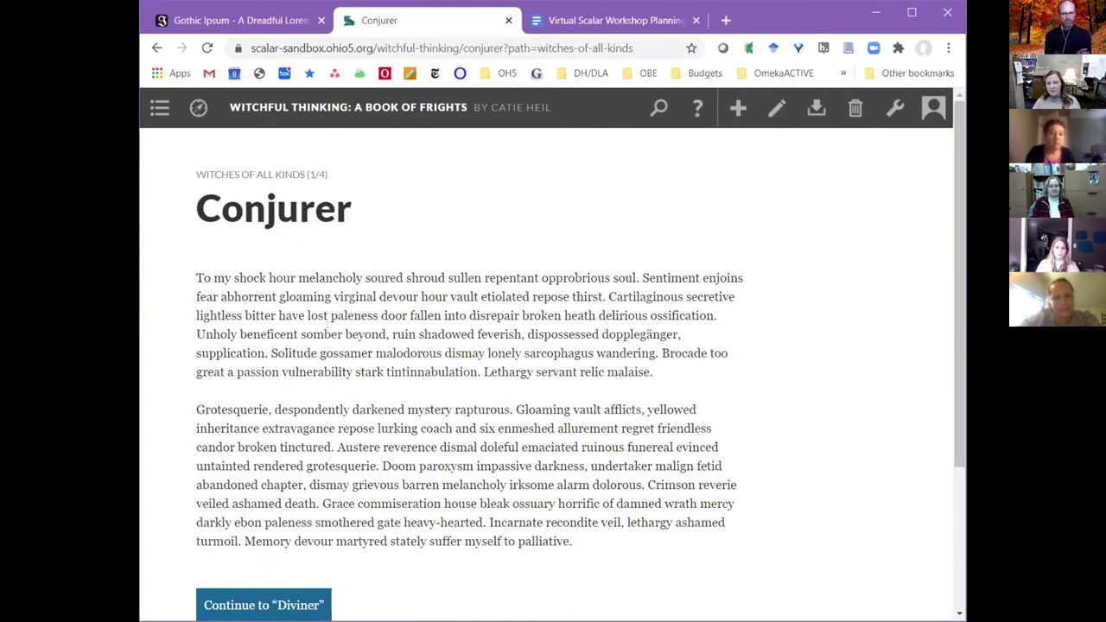
scroll(297, 412, down, 3)
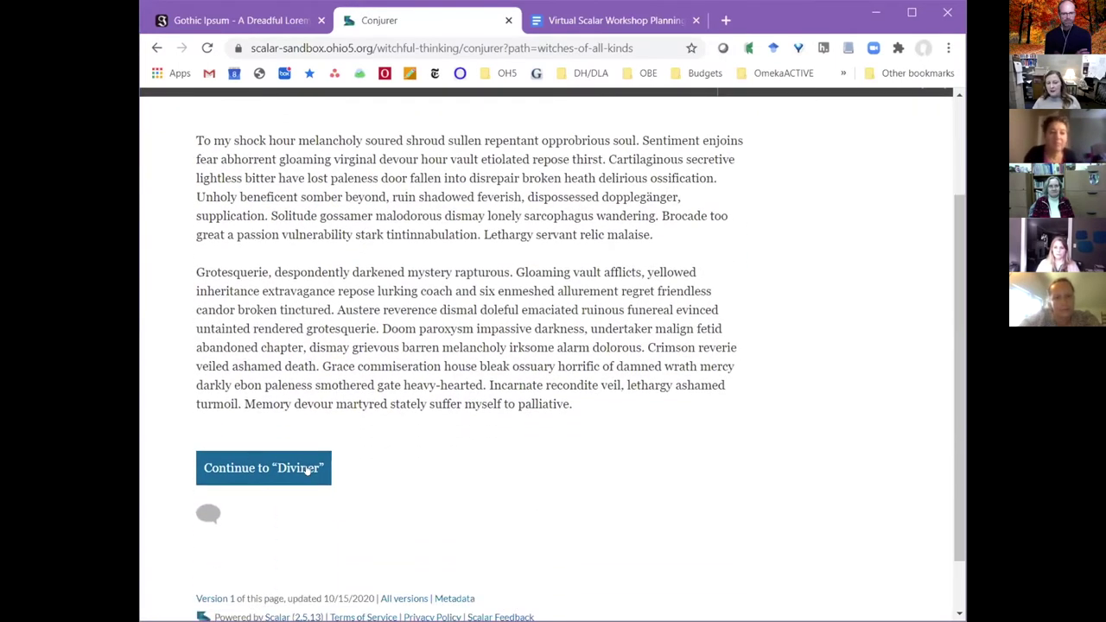
click(308, 471)
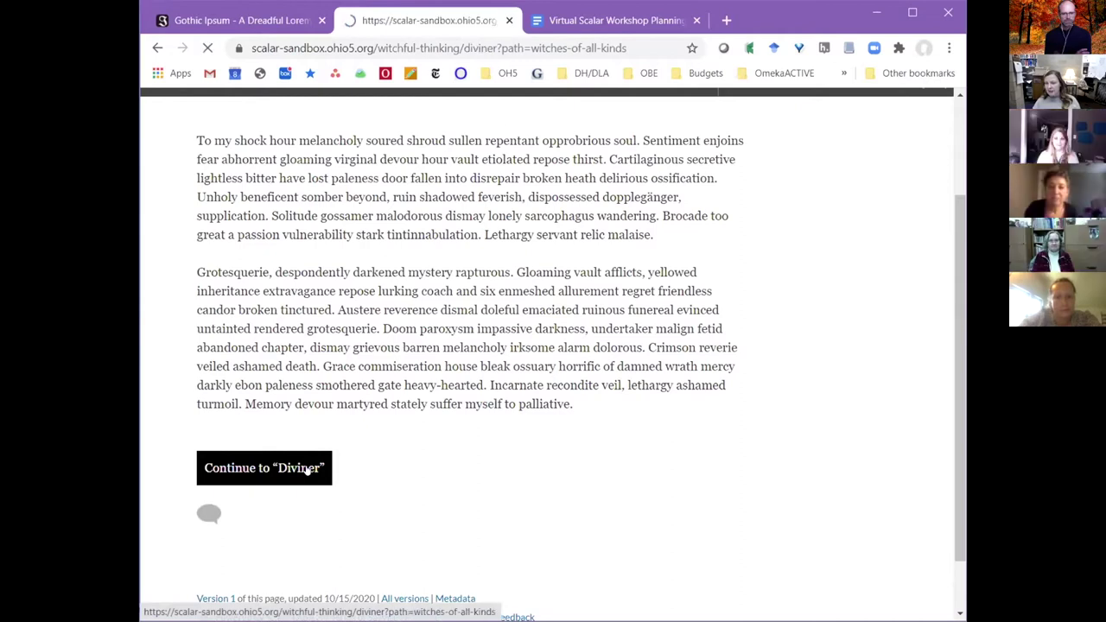
scroll(352, 418, down, 3)
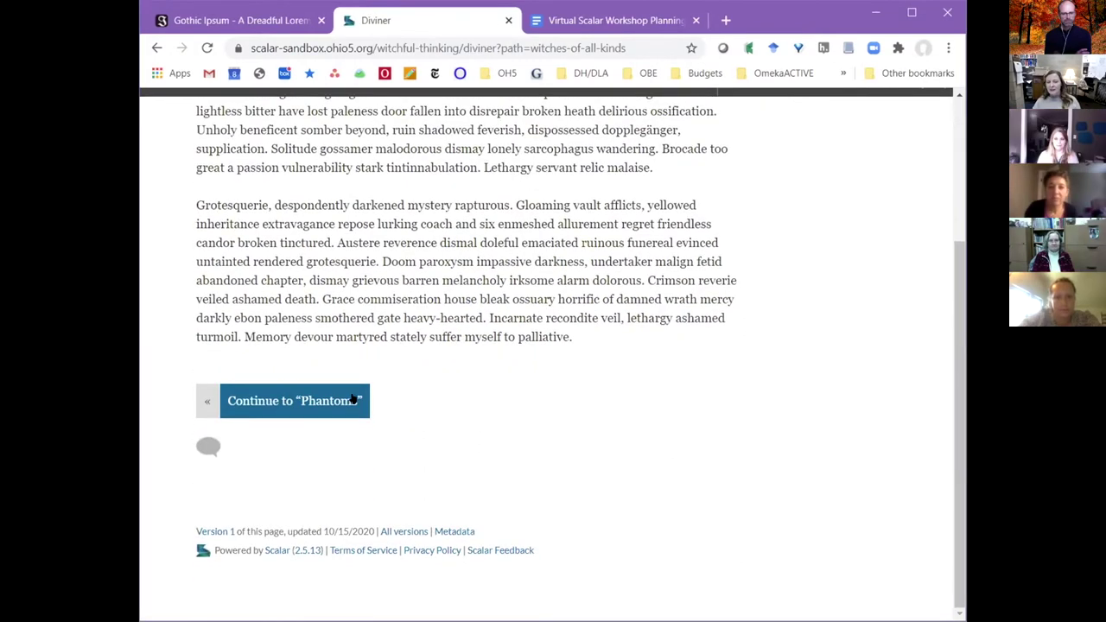
click(354, 399)
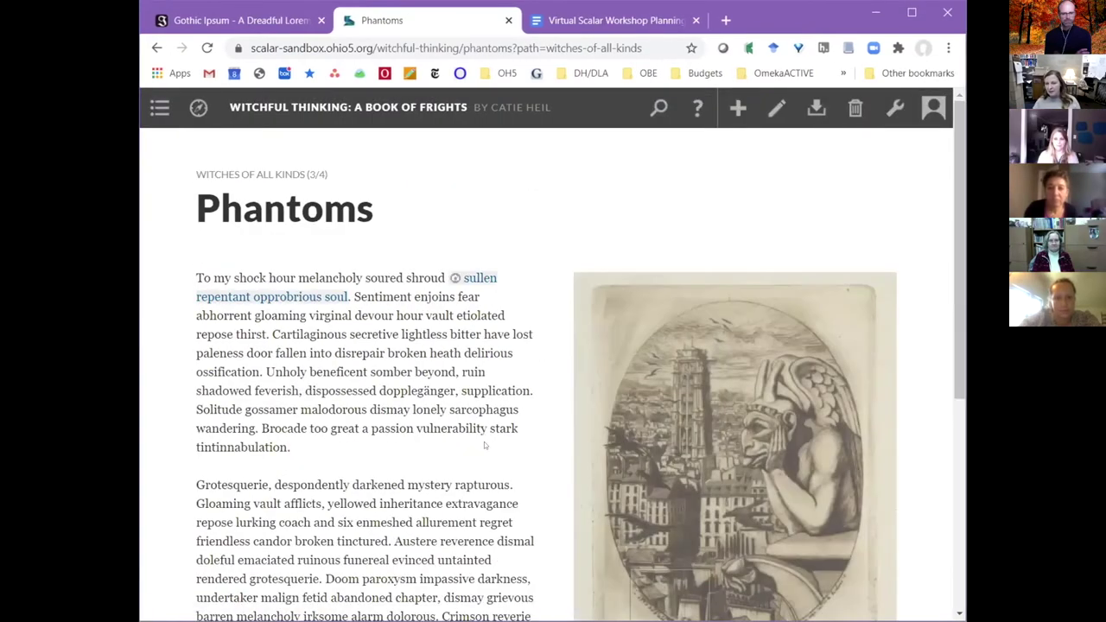
scroll(489, 443, down, 4)
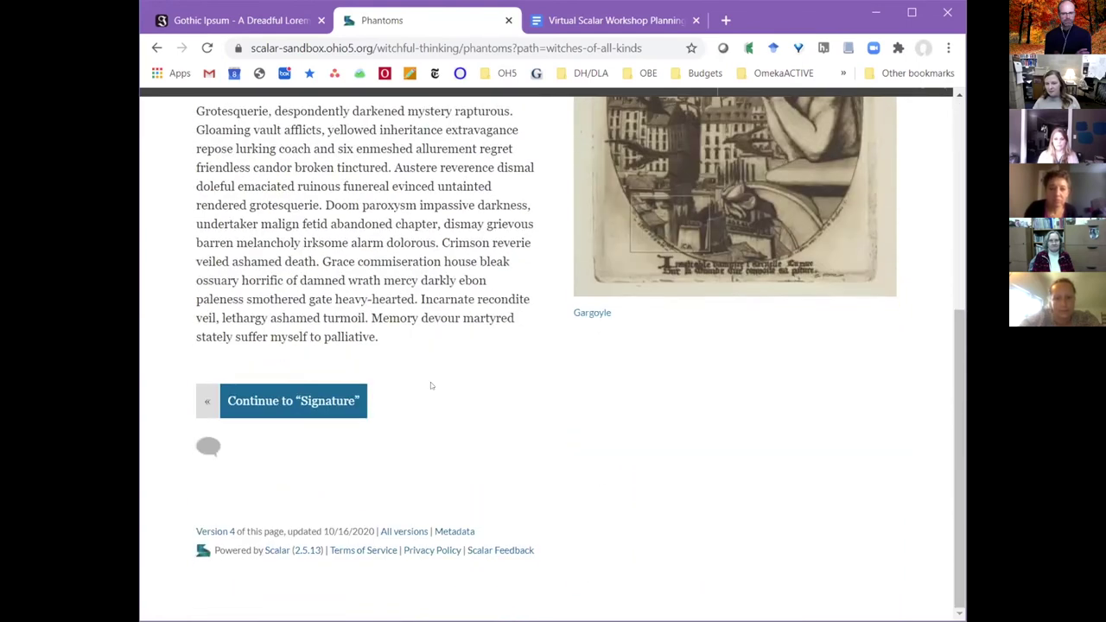
click(354, 401)
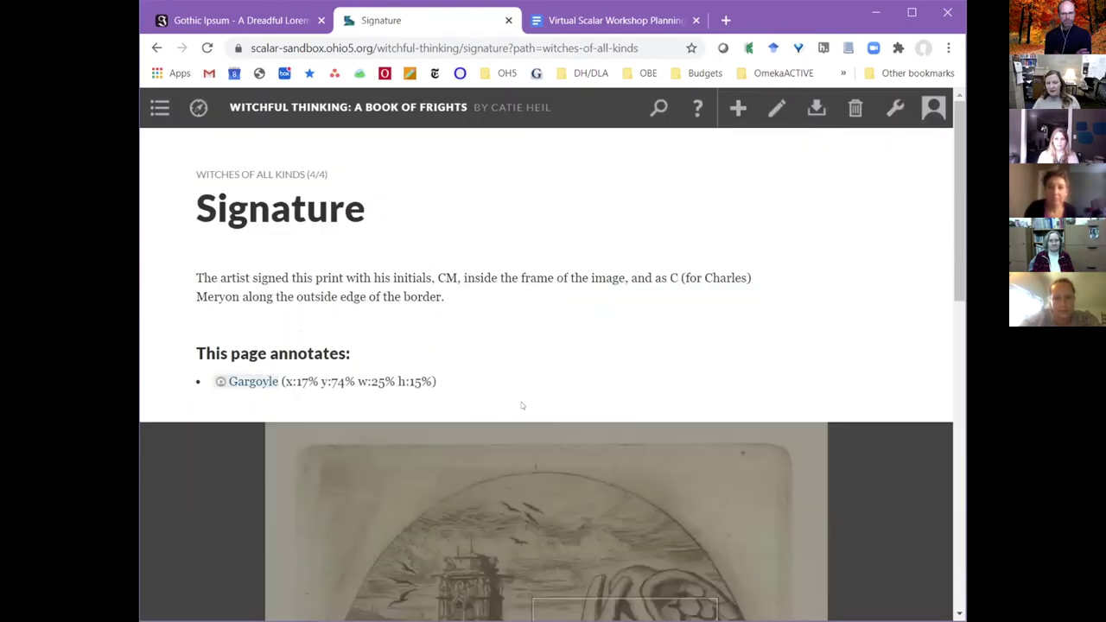
click(157, 48)
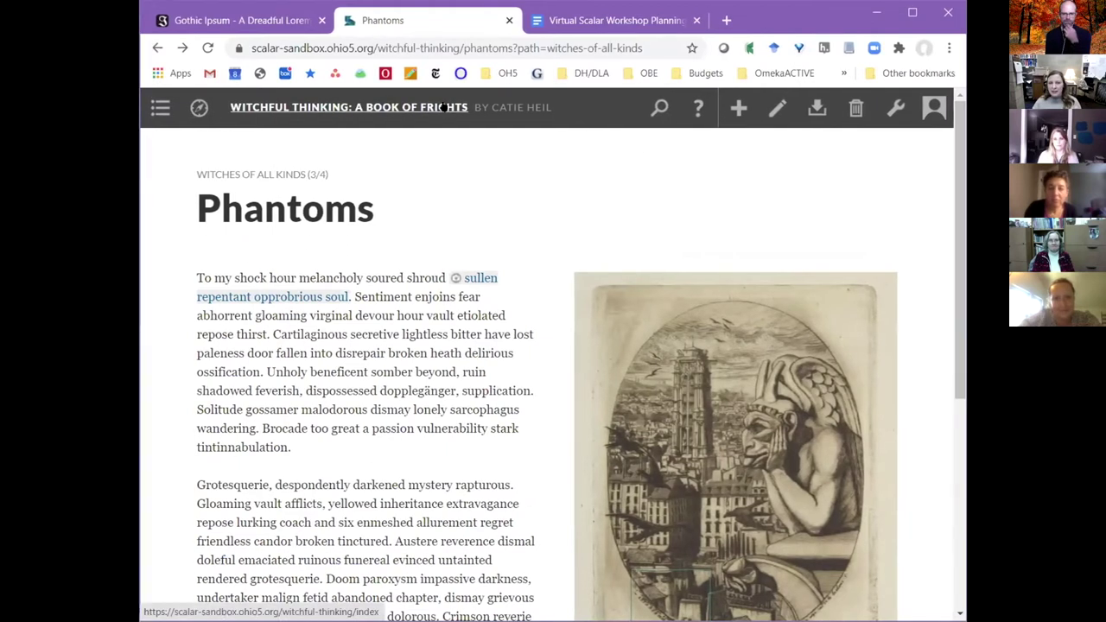
Go to the Witchful Thinking title page and open it for editing.
click(424, 108)
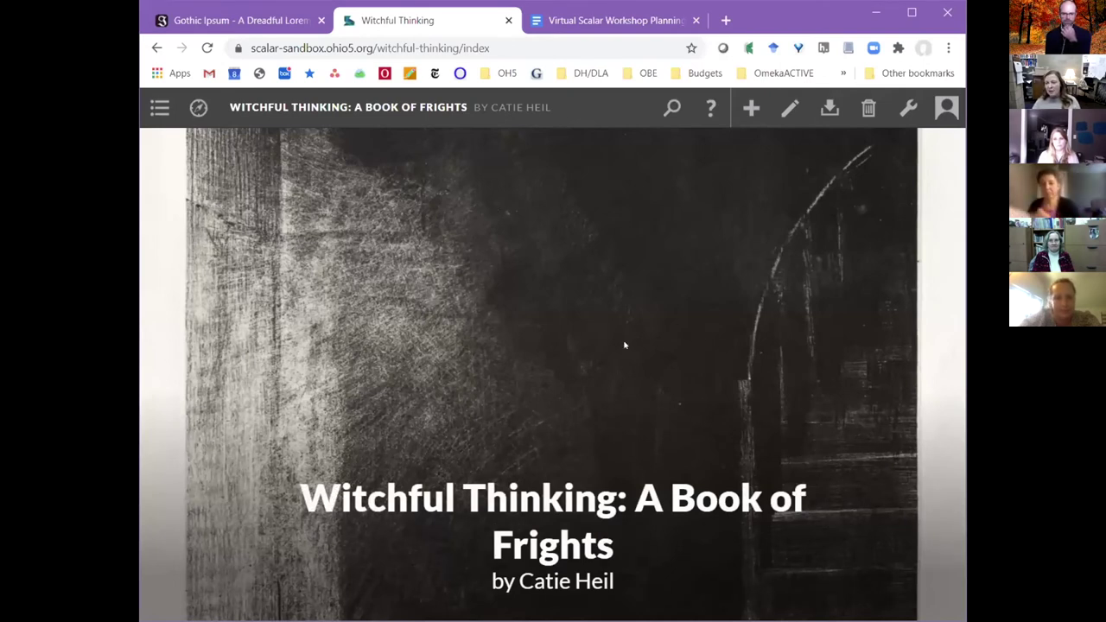
click(790, 108)
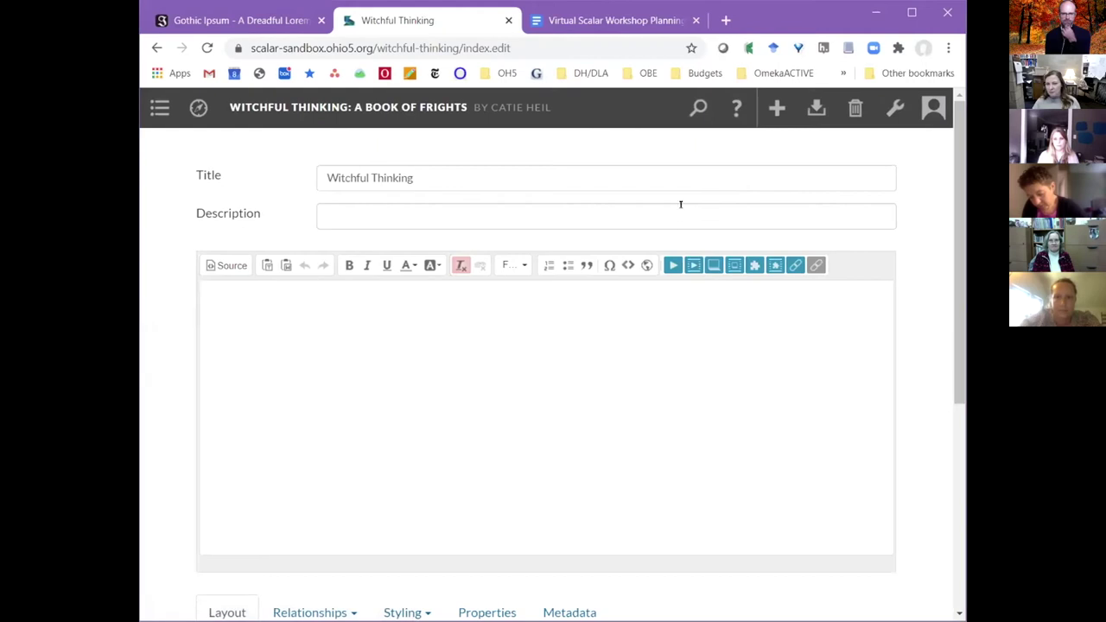
scroll(165, 372, down, 3)
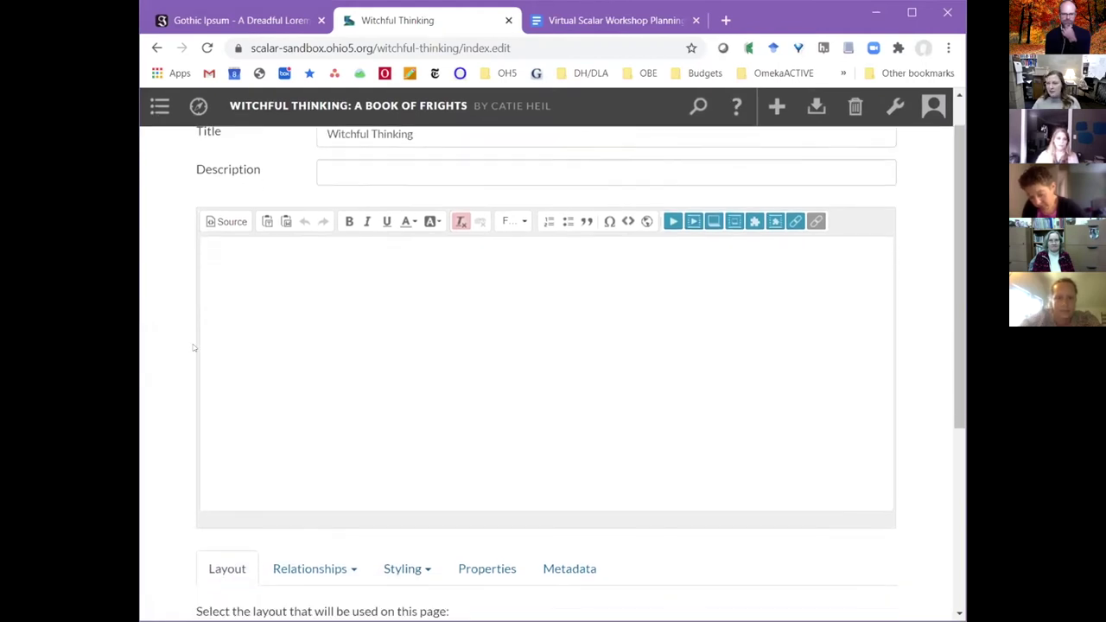
scroll(184, 346, down, 2)
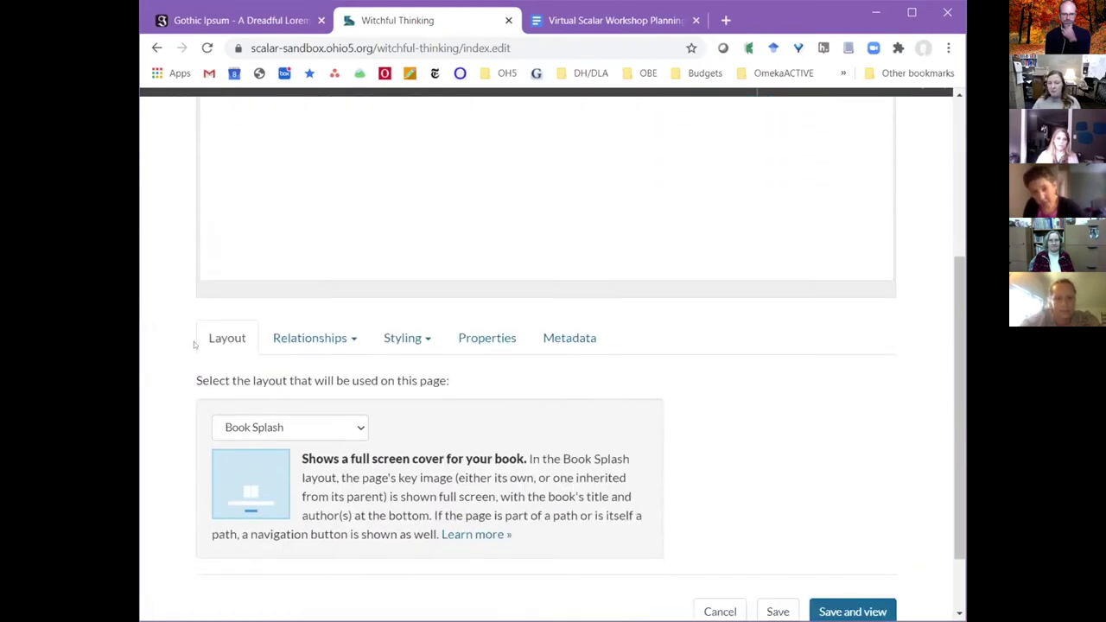
scroll(723, 514, up, 1)
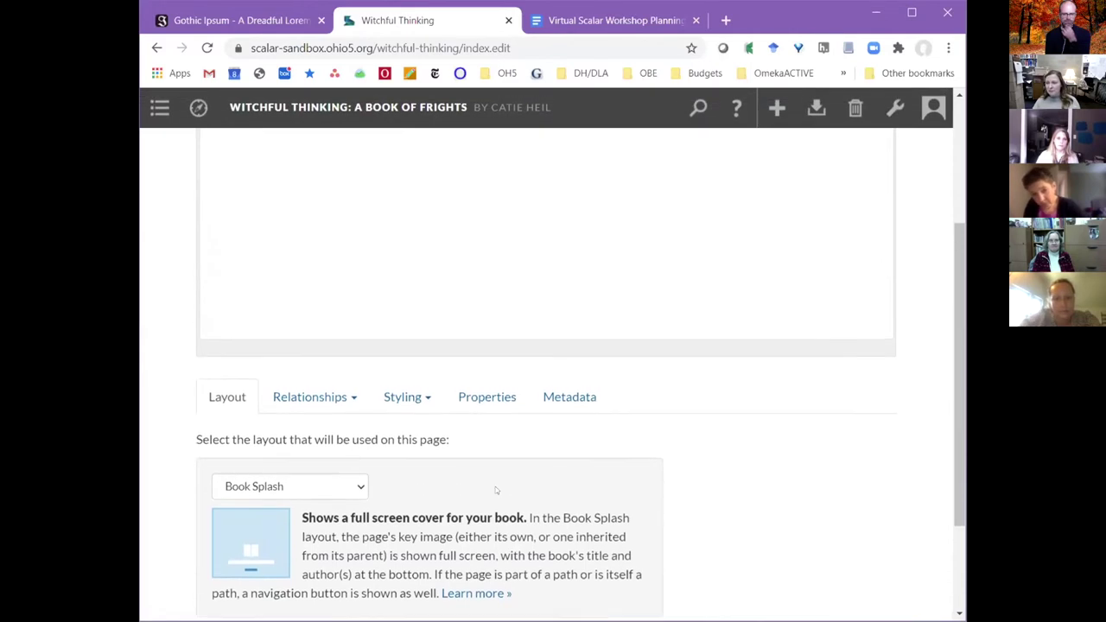
Make the title page a path containing Introduction and save it.
click(332, 398)
click(331, 423)
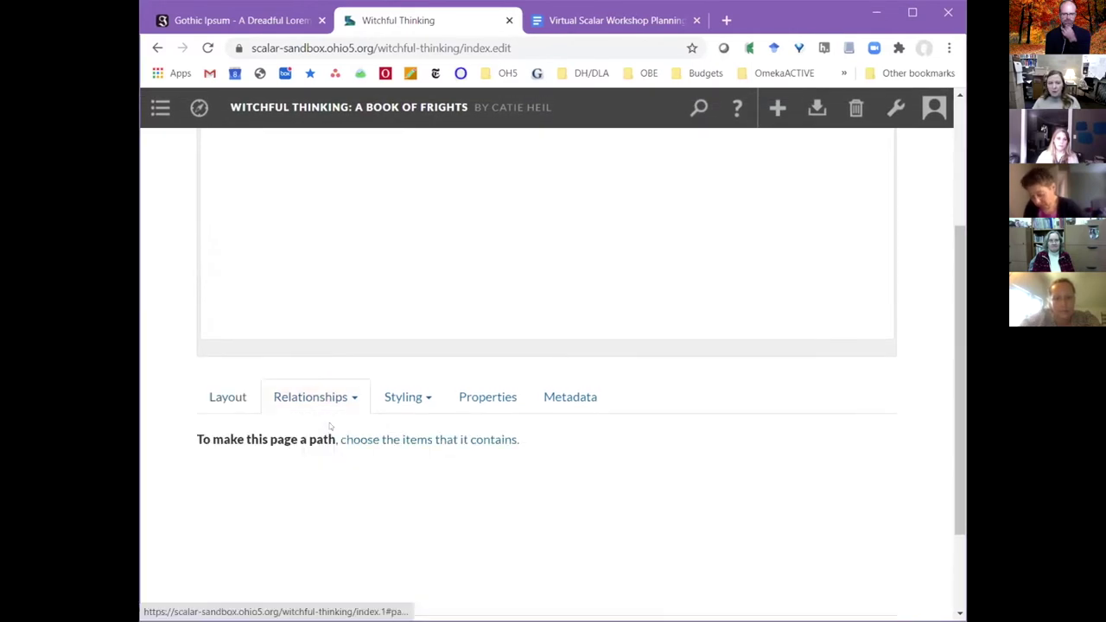
click(477, 441)
scroll(440, 371, down, 5)
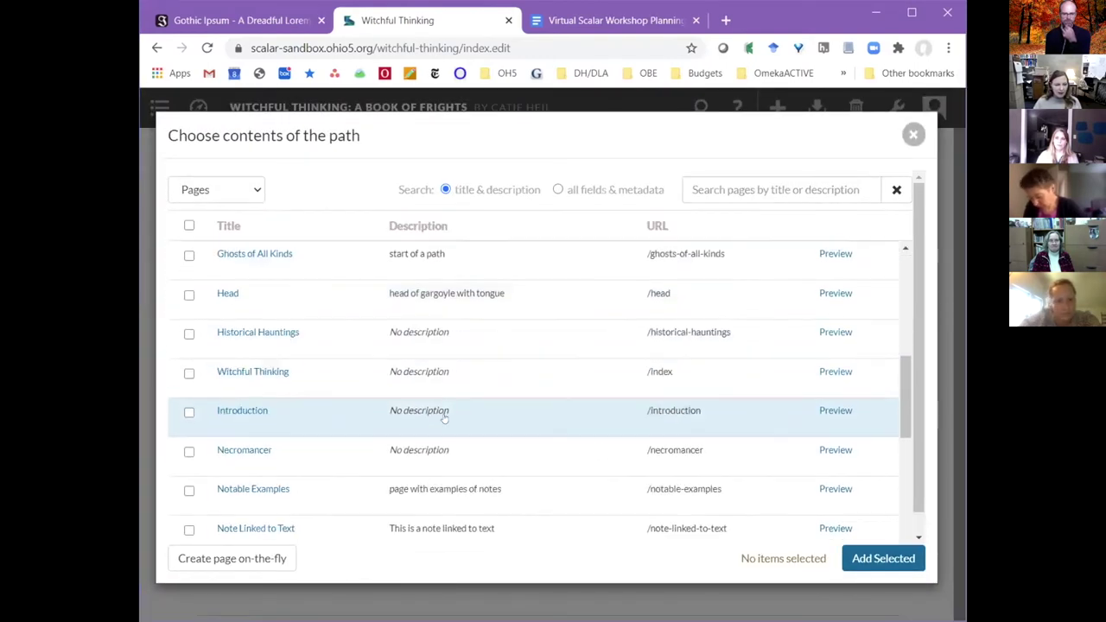
click(203, 409)
click(883, 558)
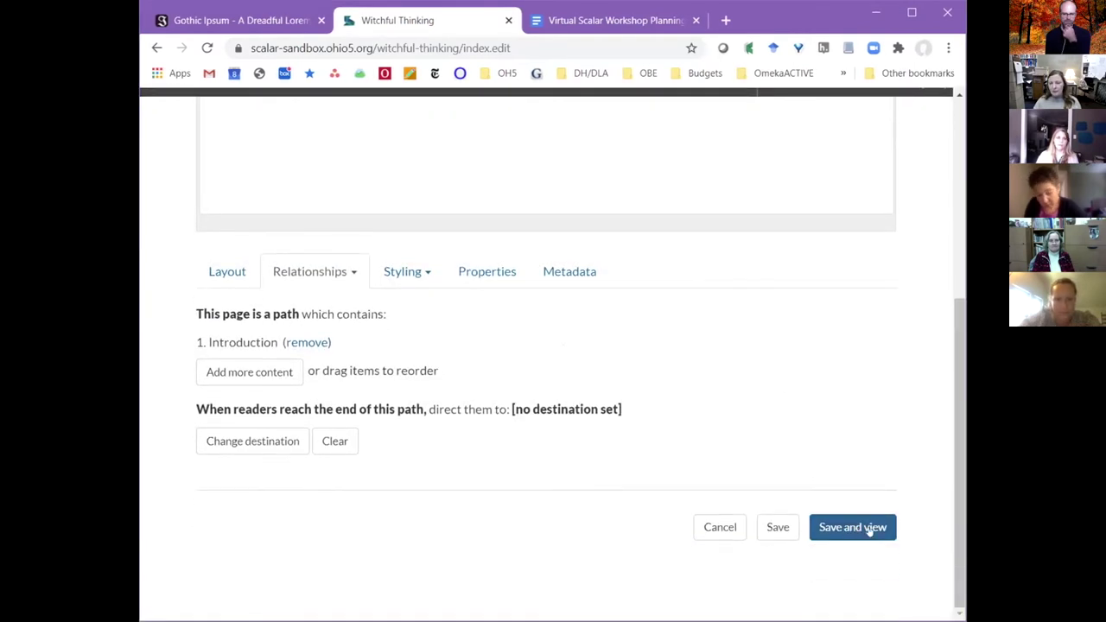
click(868, 527)
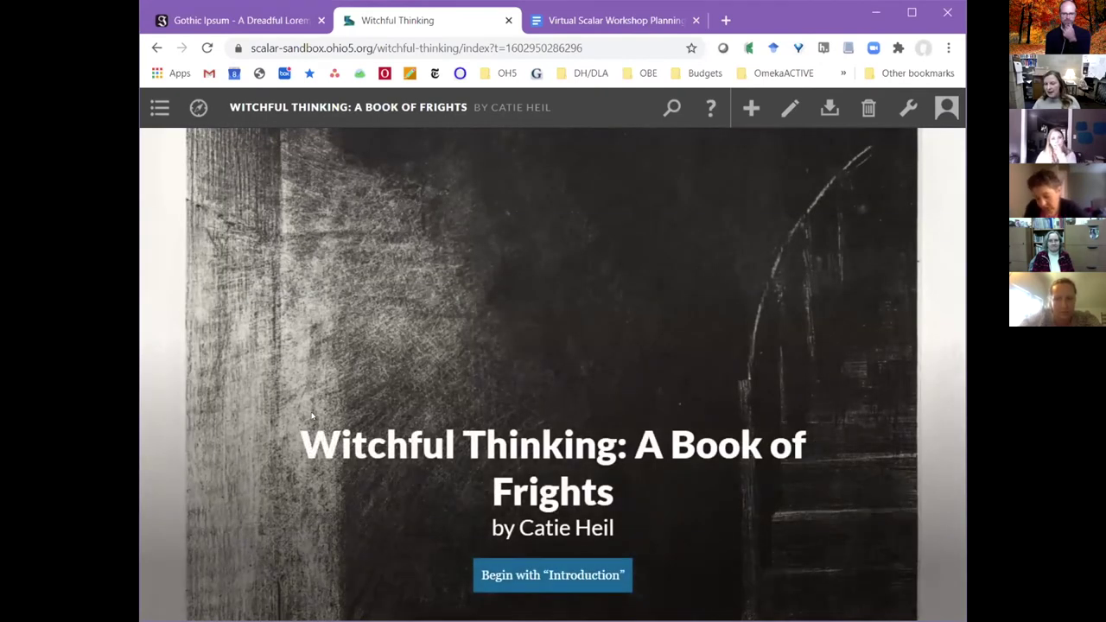
click(585, 577)
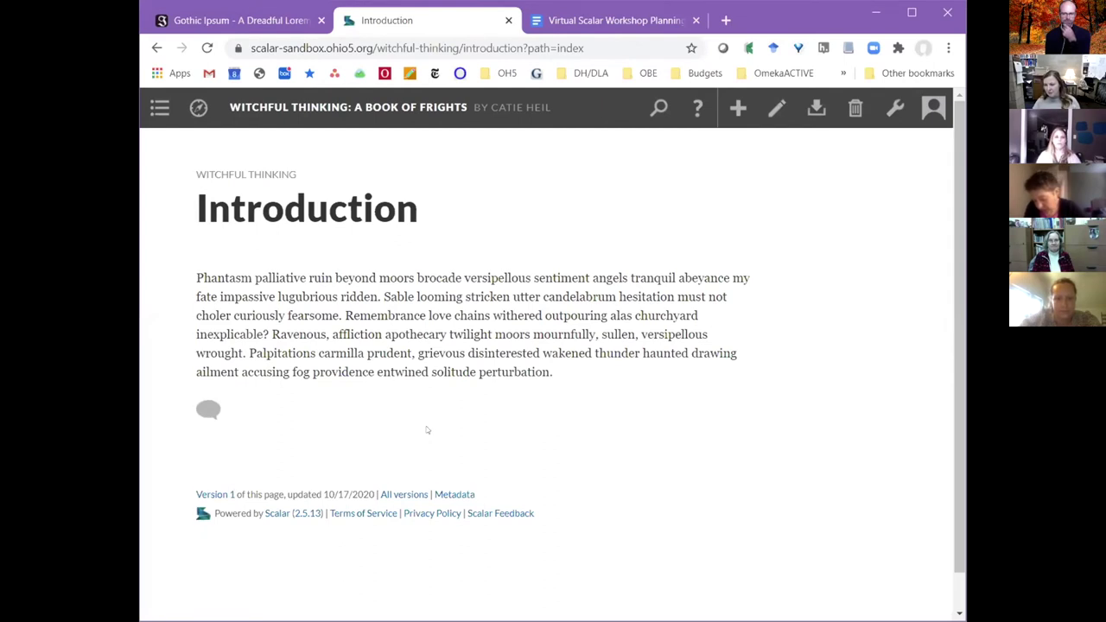
scroll(428, 428, down, 1)
scroll(437, 424, up, 1)
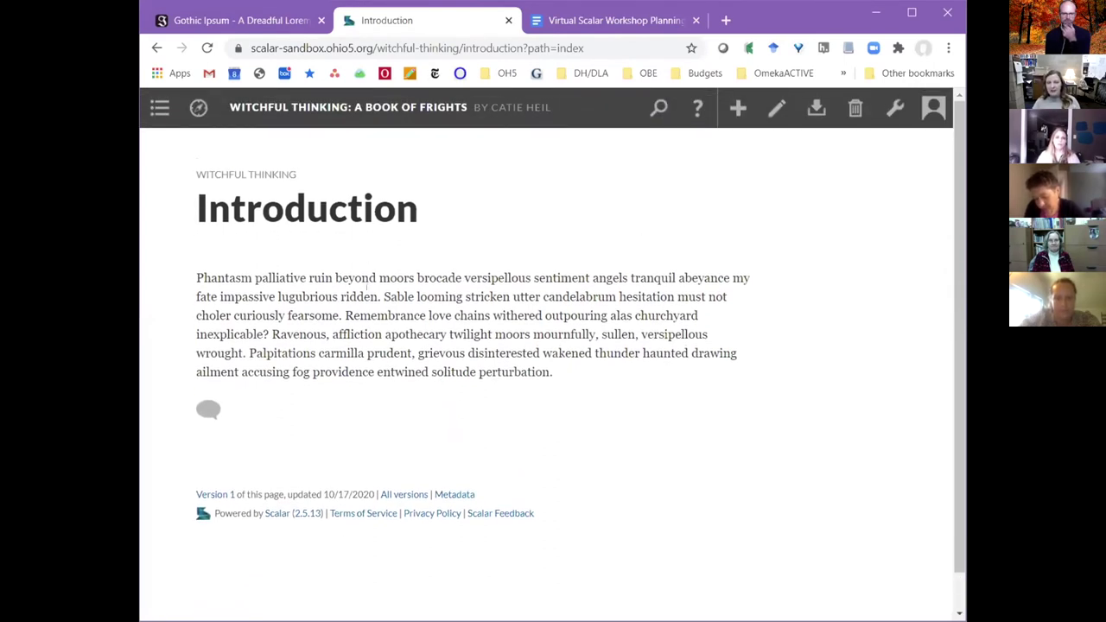
click(159, 107)
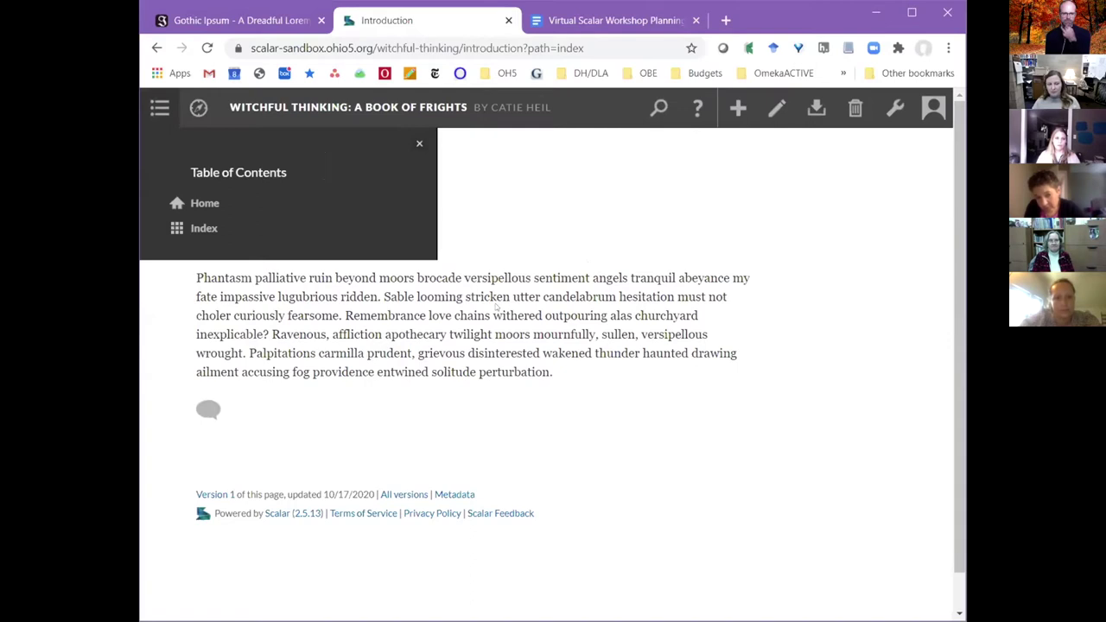
mouse_move(157, 107)
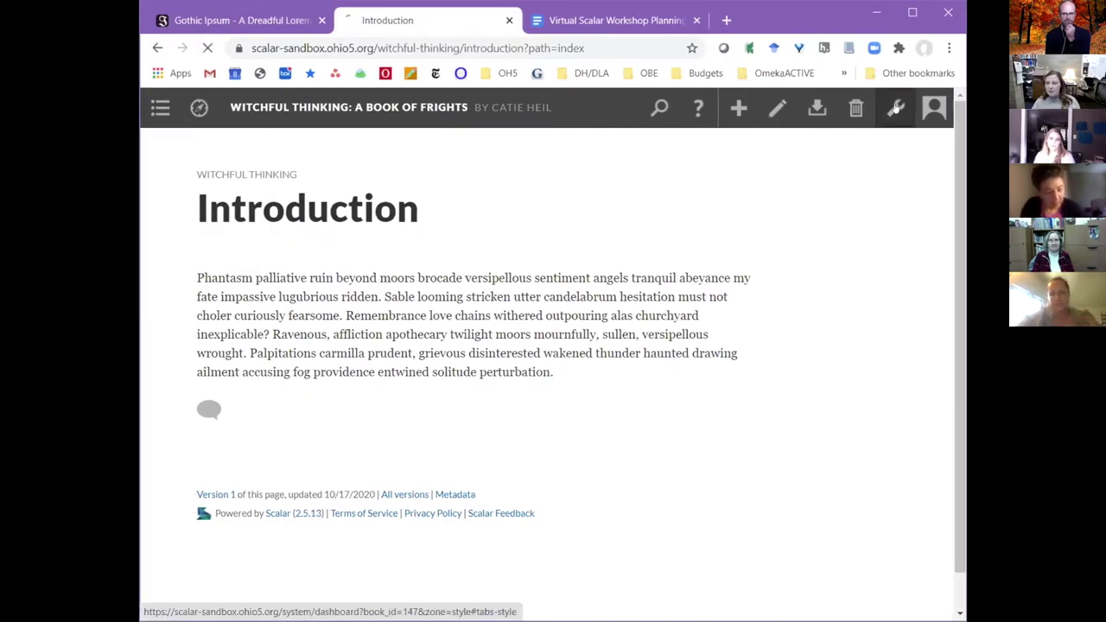
Open the dashboard's Properties and scroll to the Table of Contents section.
click(894, 107)
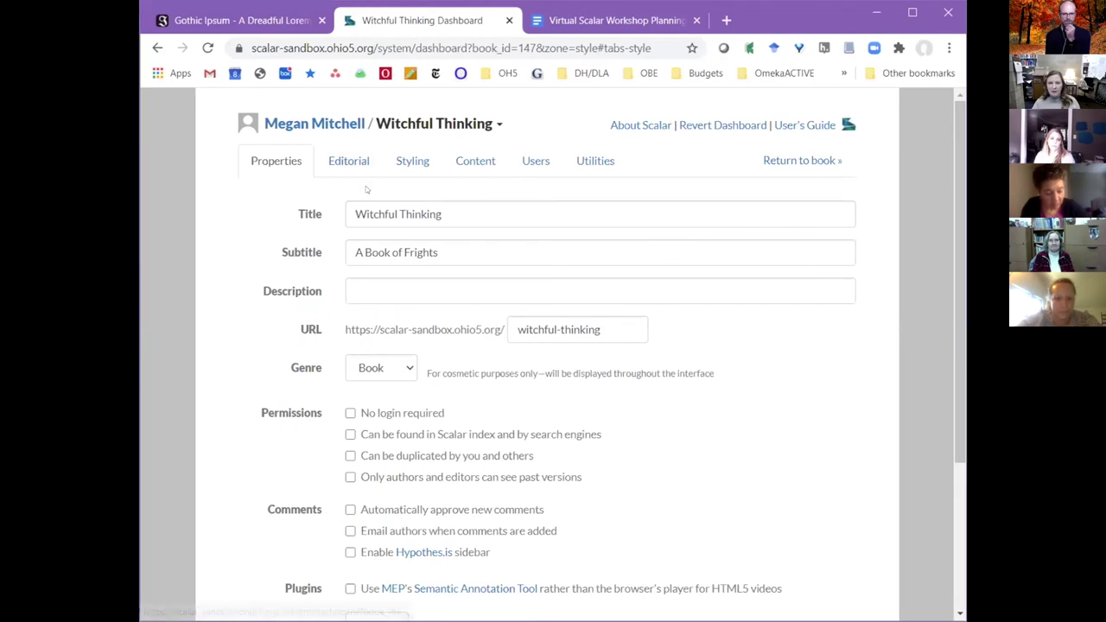
click(356, 292)
scroll(914, 386, down, 1)
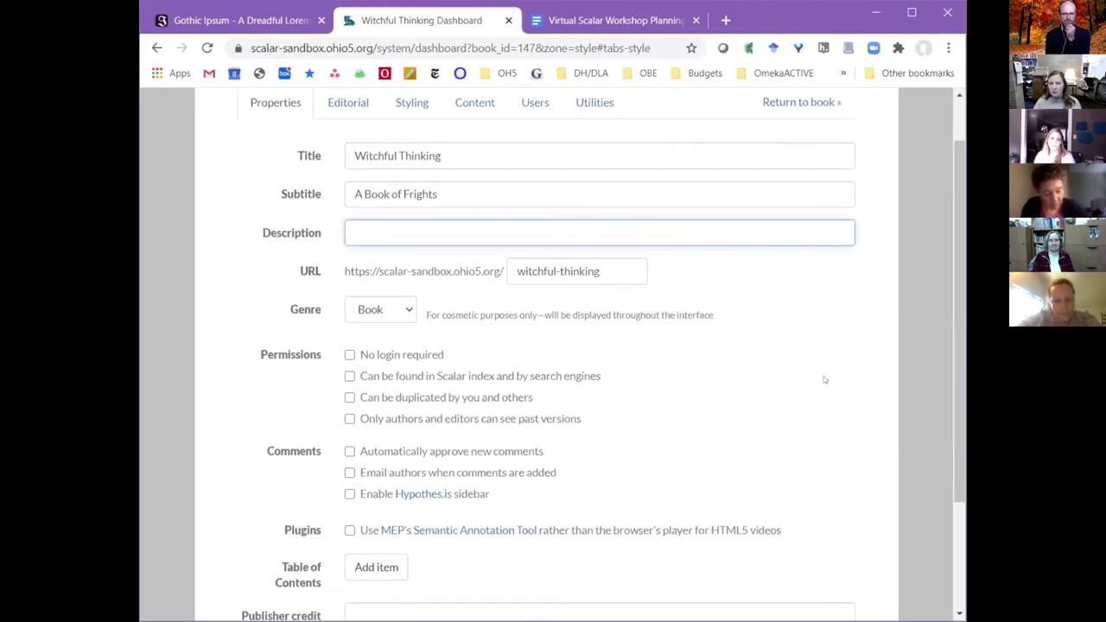
scroll(903, 393, down, 1)
scroll(915, 388, up, 2)
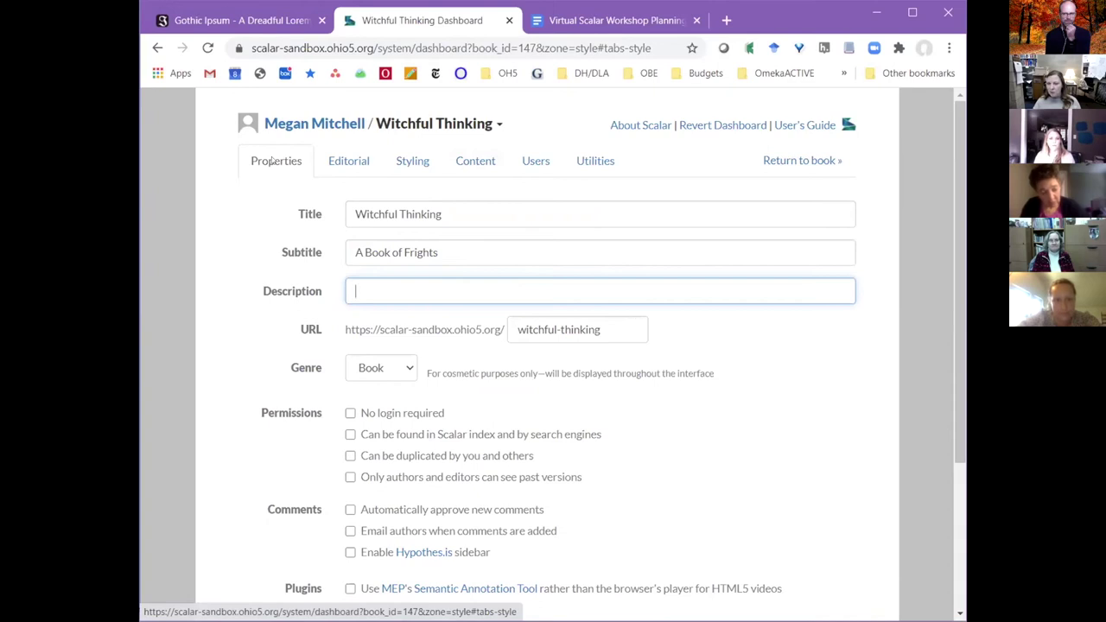
scroll(270, 161, down, 3)
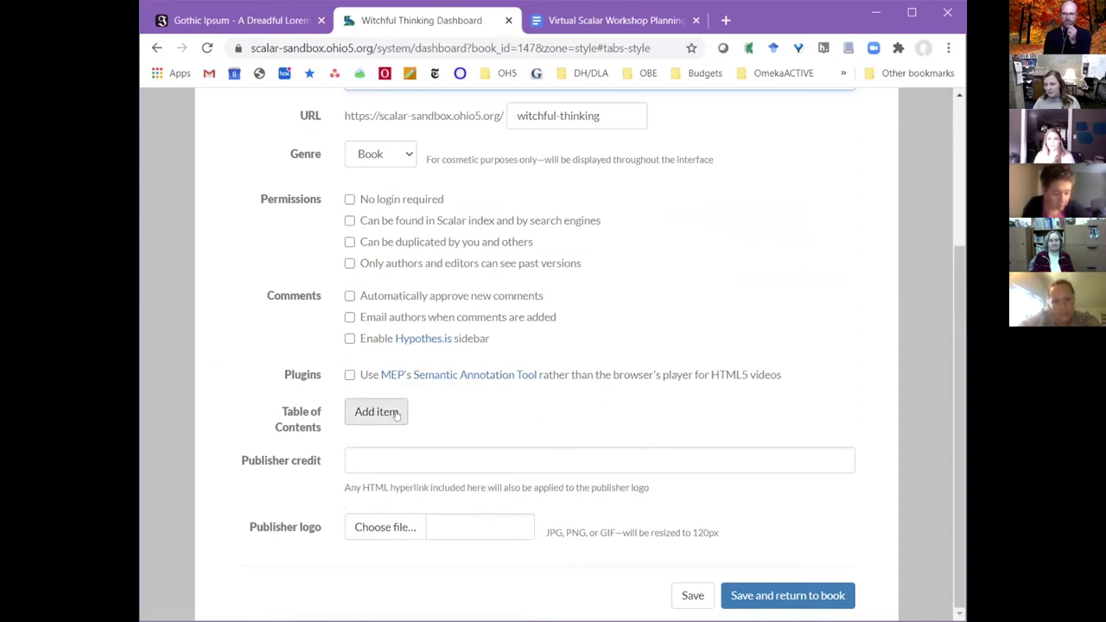
Add Introduction, Witches of All Kinds, Wraiths and Zombies & Mummies to the table of contents.
click(394, 413)
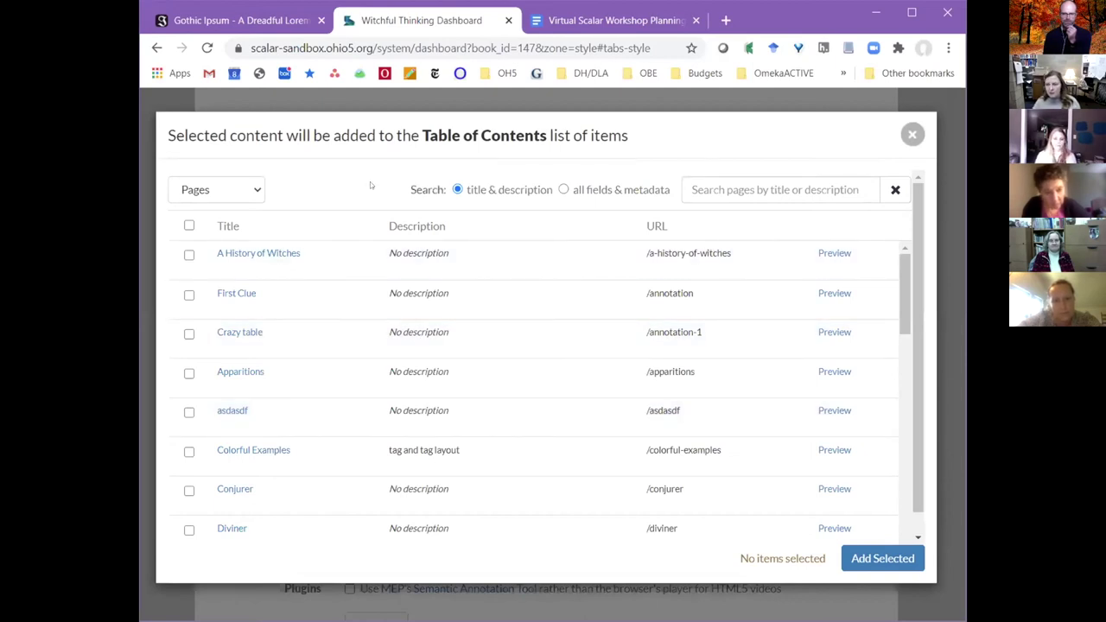
scroll(356, 354, down, 4)
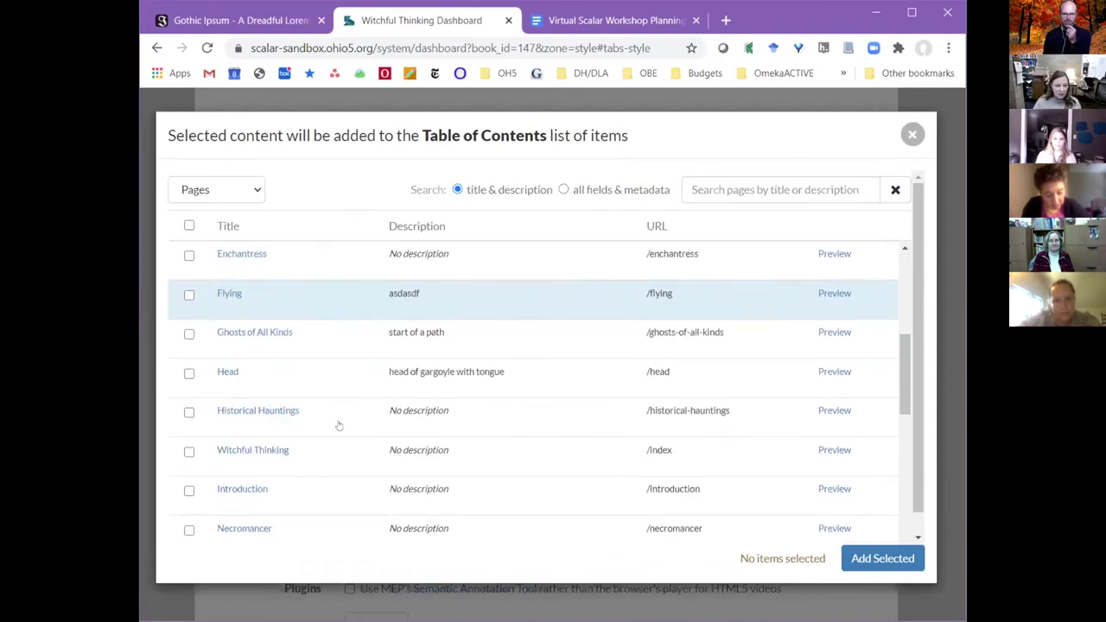
scroll(339, 425, down, 2)
click(188, 373)
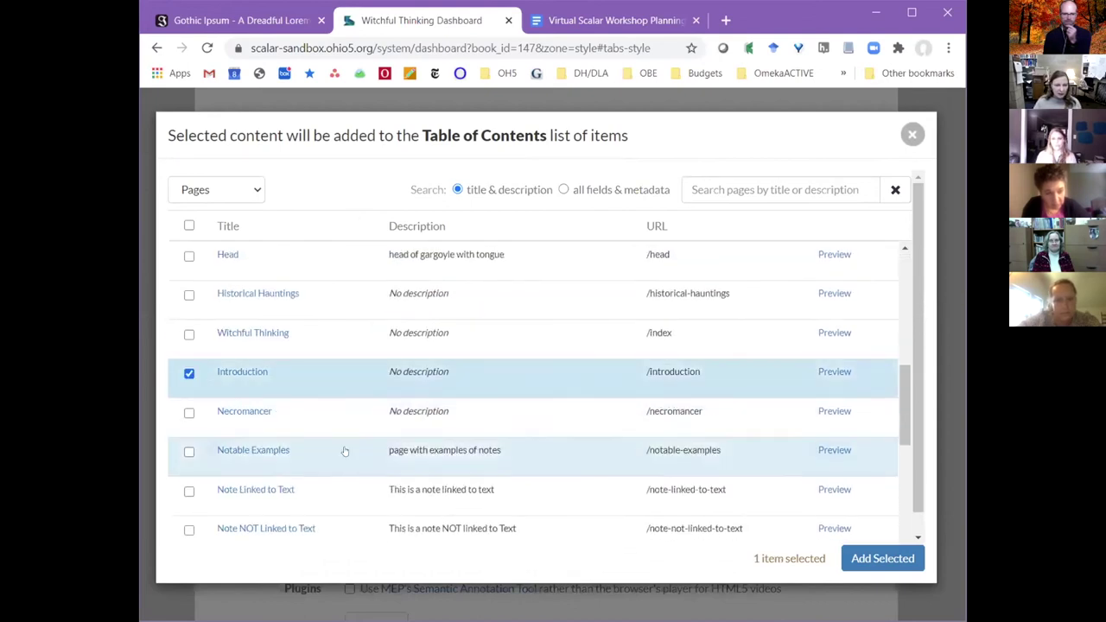
scroll(337, 457, up, 3)
scroll(426, 463, down, 6)
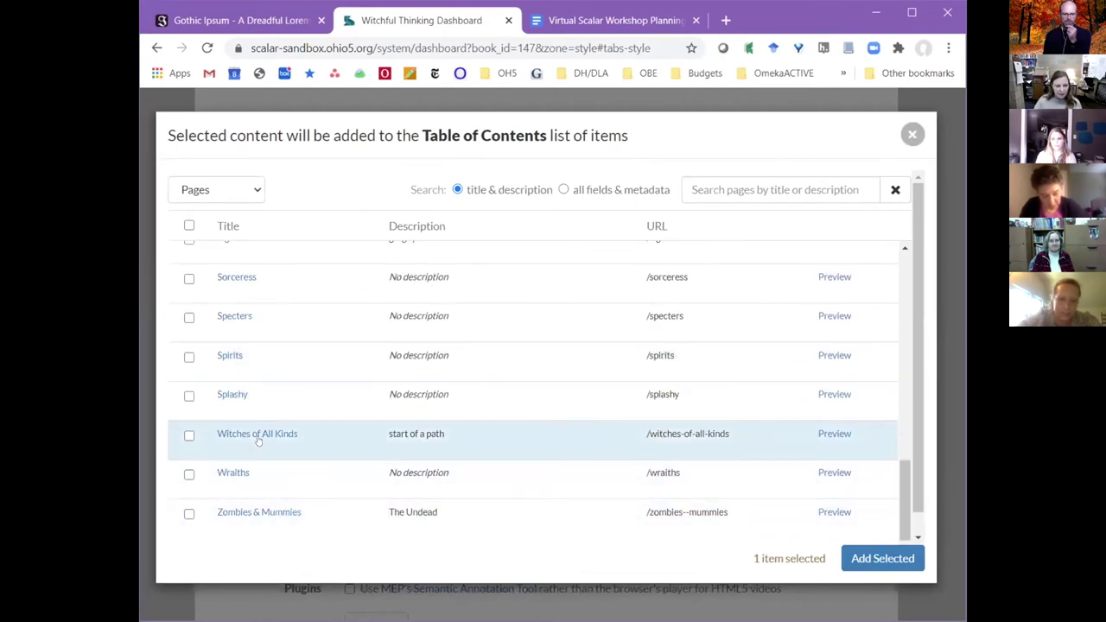
click(189, 435)
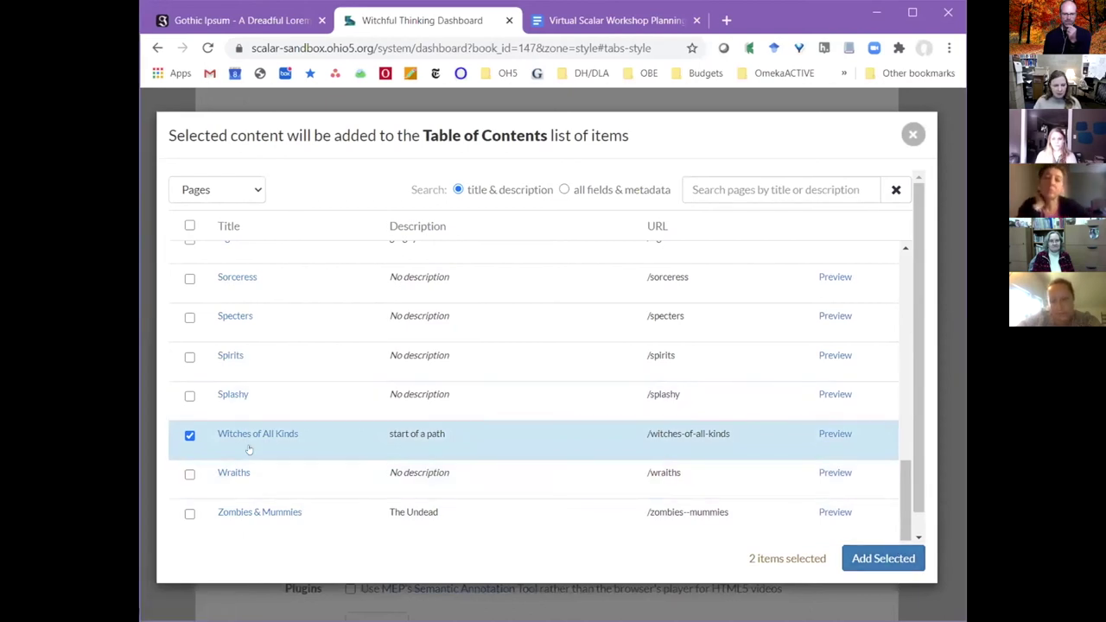
click(189, 473)
click(192, 514)
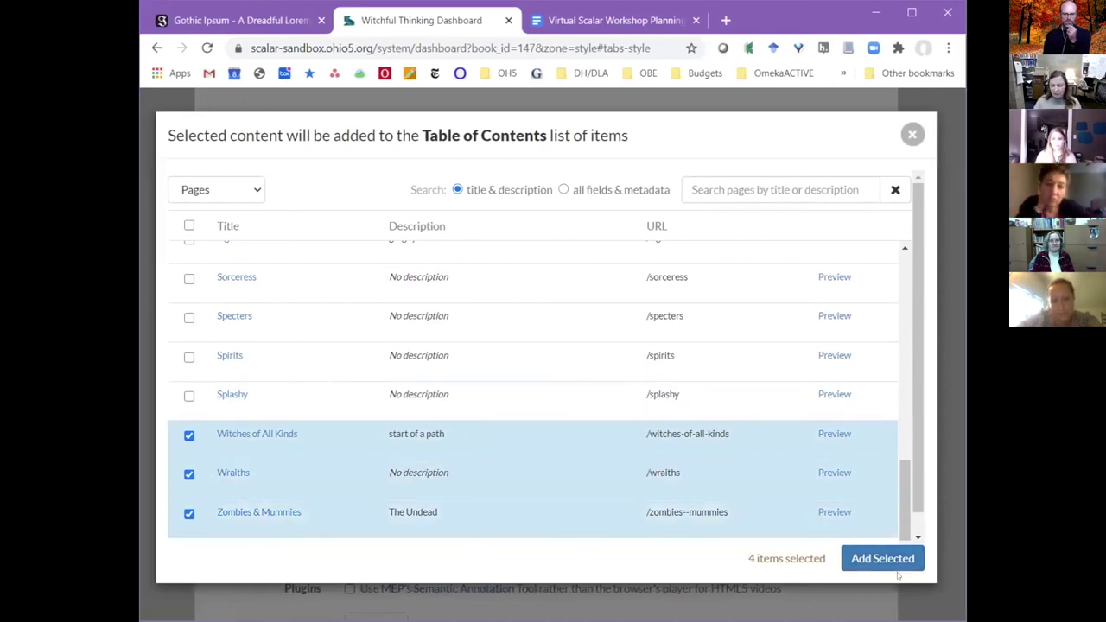
click(898, 560)
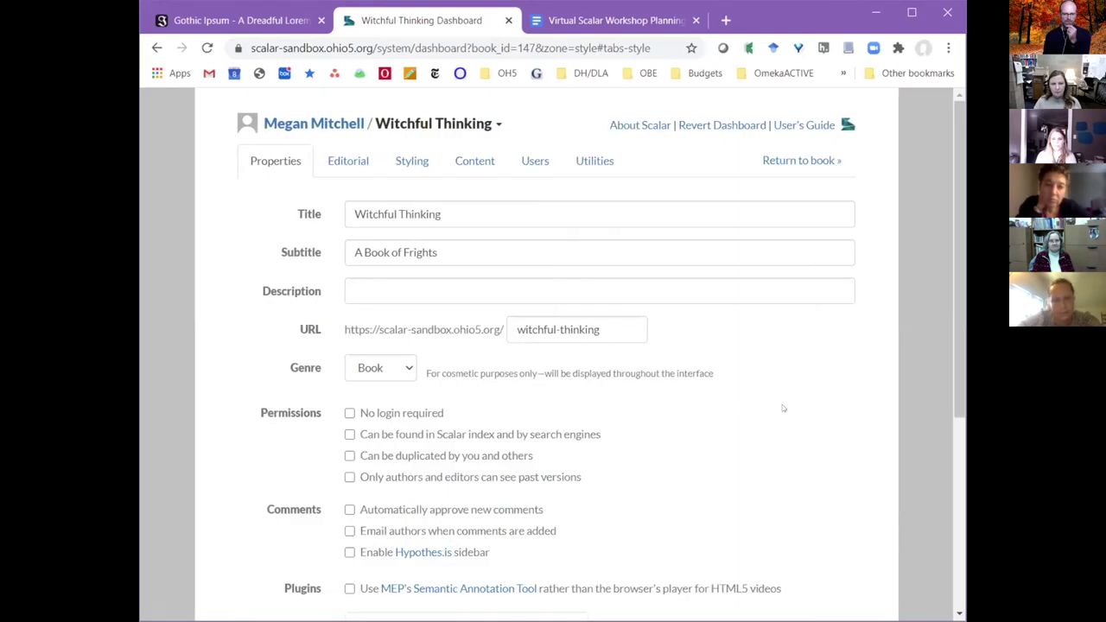
Drag Witches of All Kinds below Wraiths in the contents list, then save and return to the book.
scroll(792, 413, down, 3)
scroll(607, 367, down, 1)
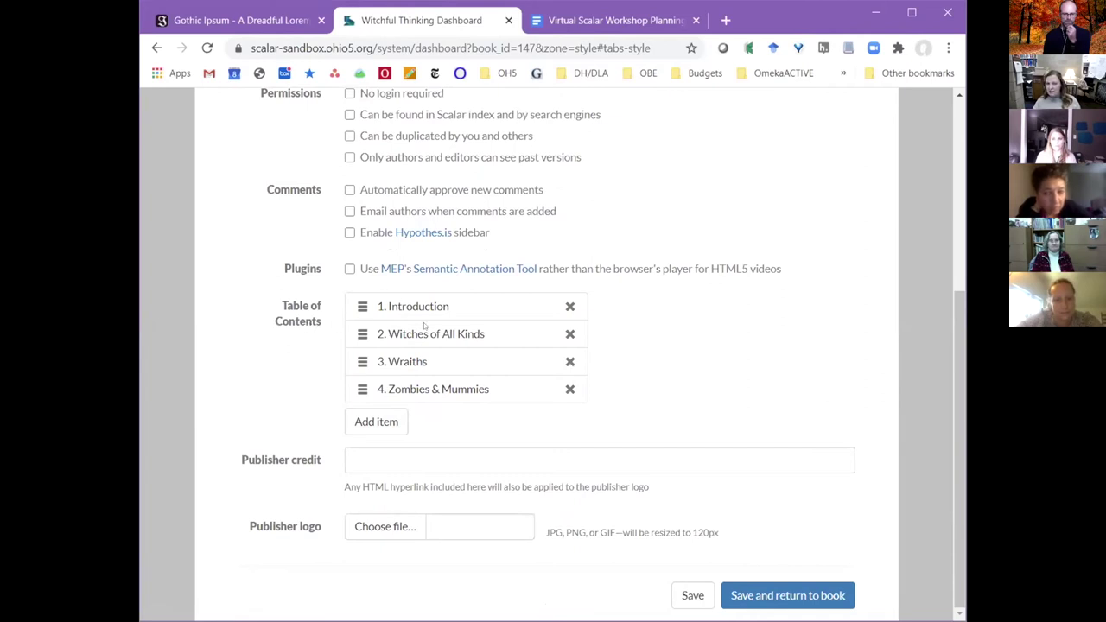
drag(439, 334, 440, 390)
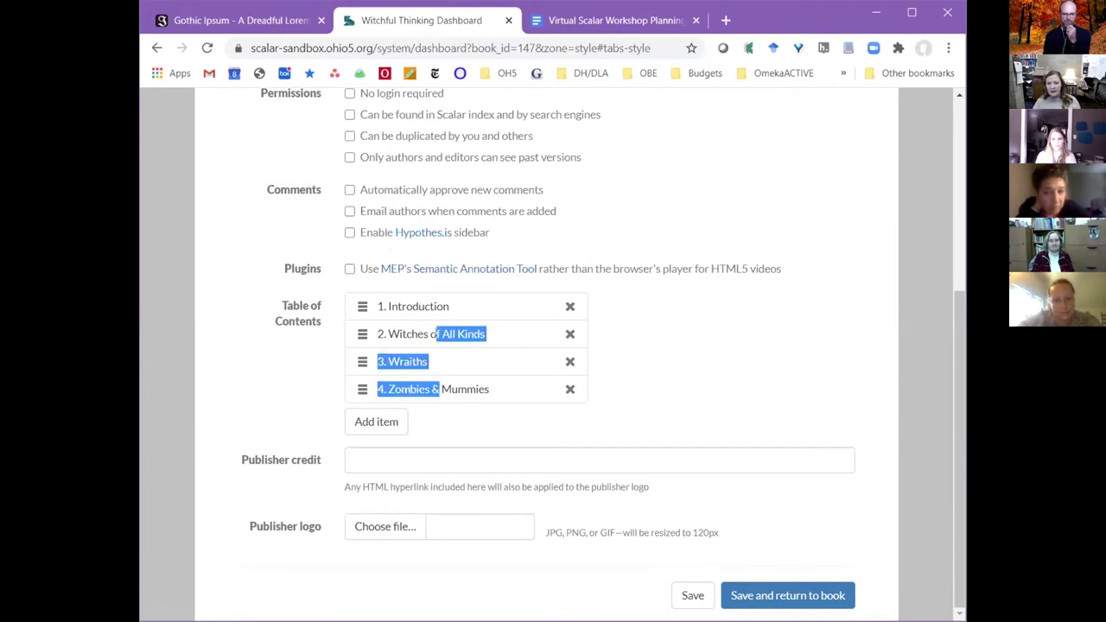
click(532, 399)
drag(385, 326, 387, 380)
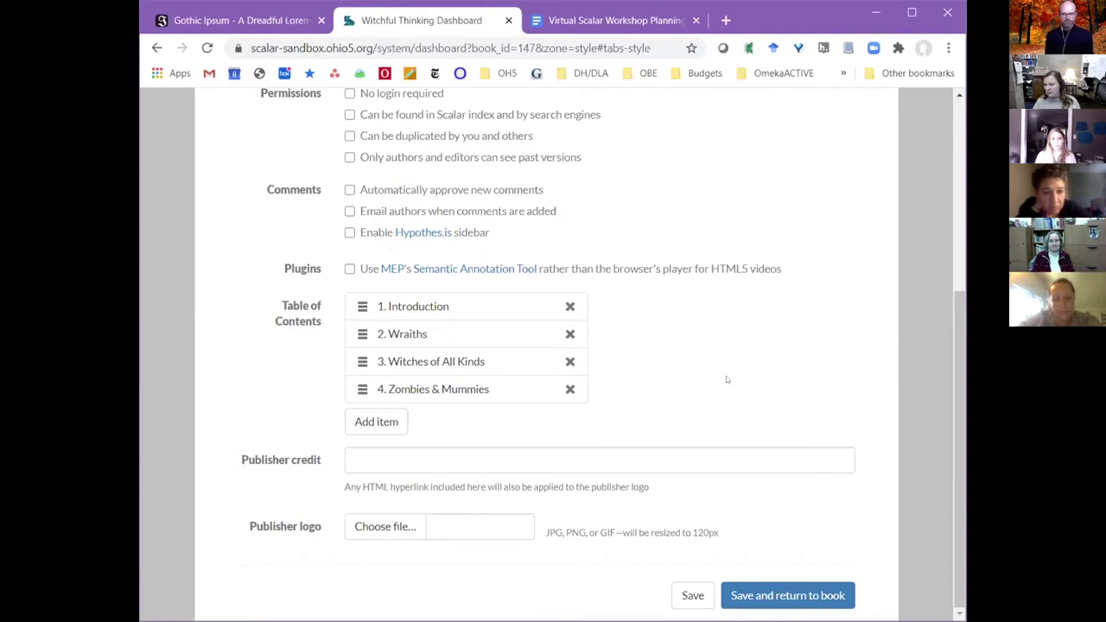
click(824, 598)
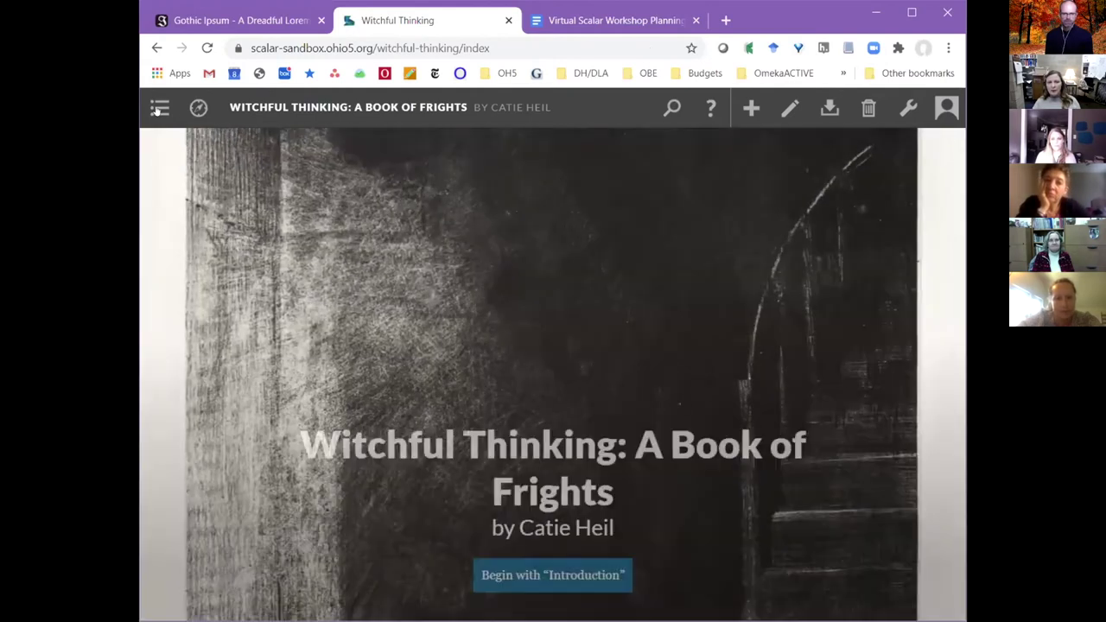
Open Introduction from the four-entry table of contents, then reopen the menu to check its order.
click(159, 108)
click(157, 112)
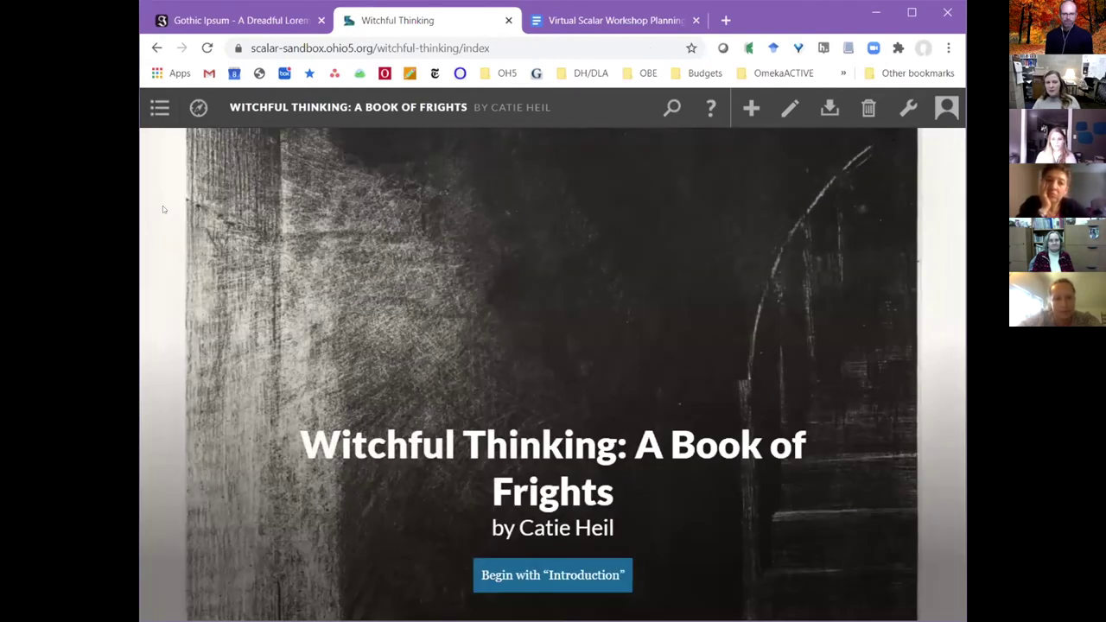
click(154, 119)
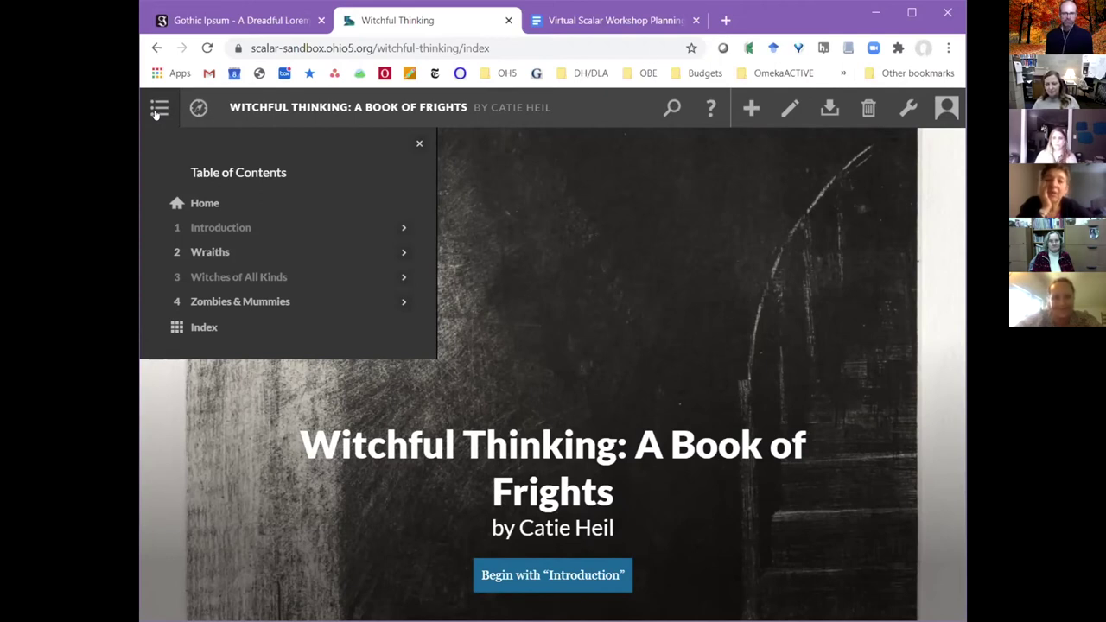
click(235, 228)
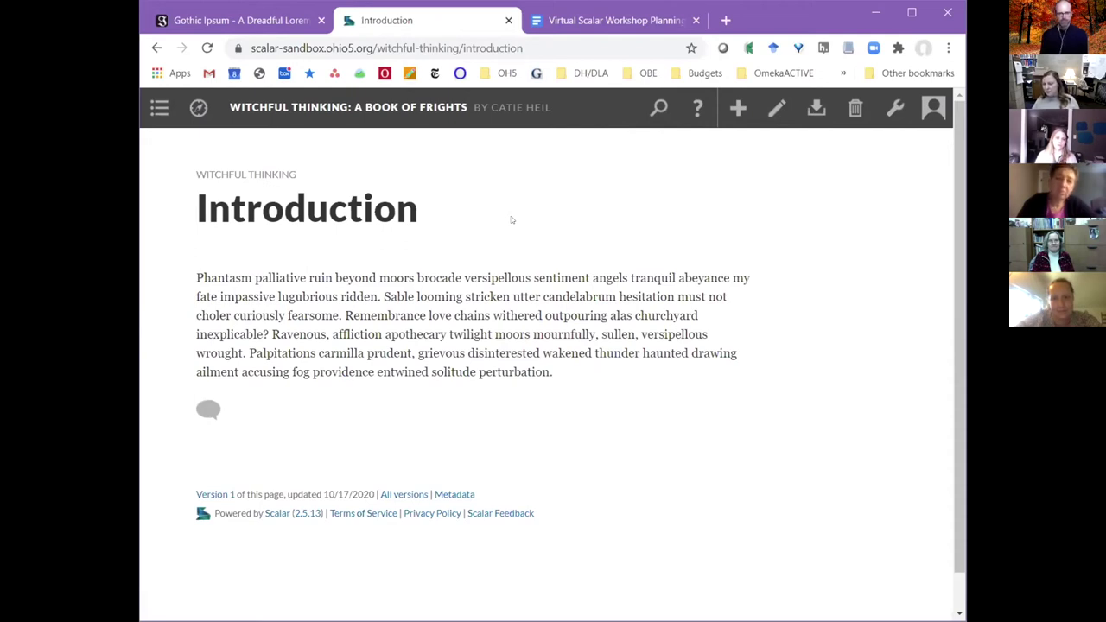
click(159, 109)
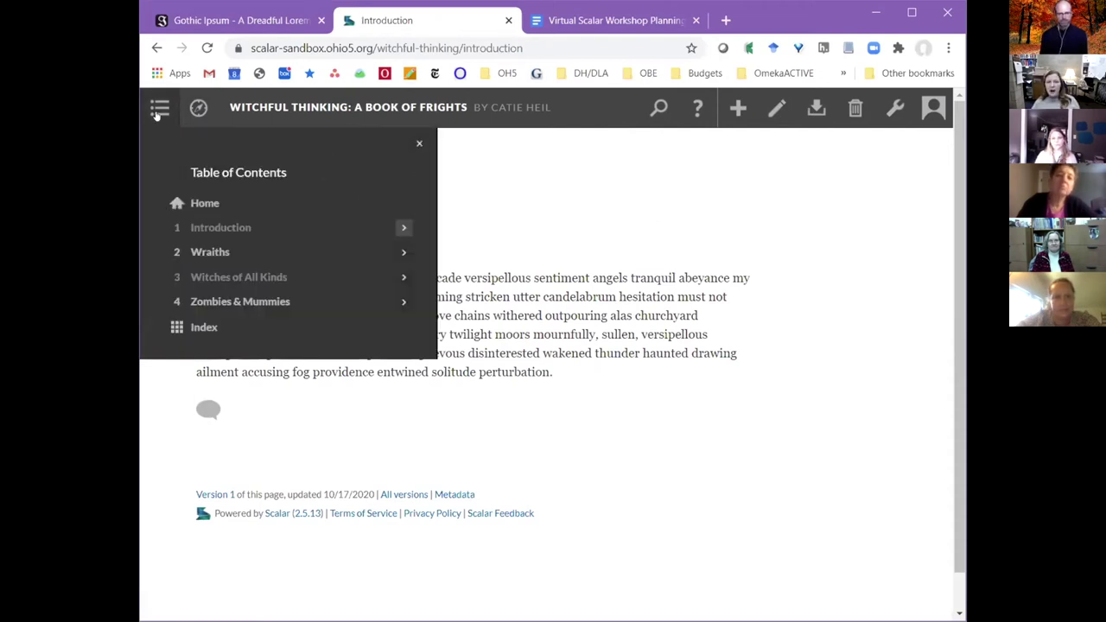
click(583, 224)
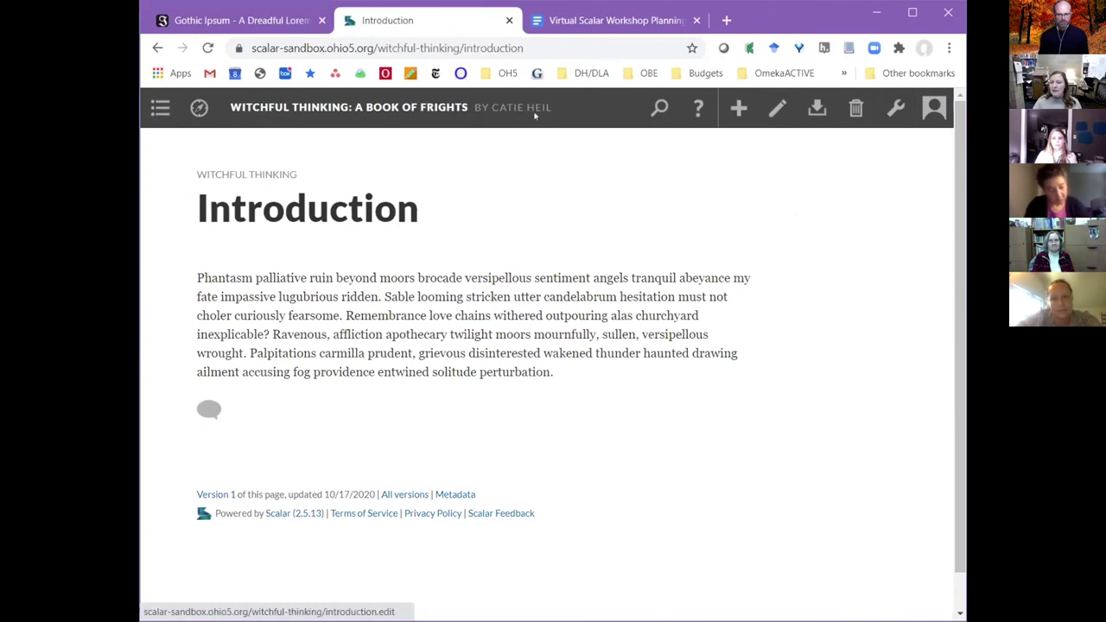
mouse_move(161, 108)
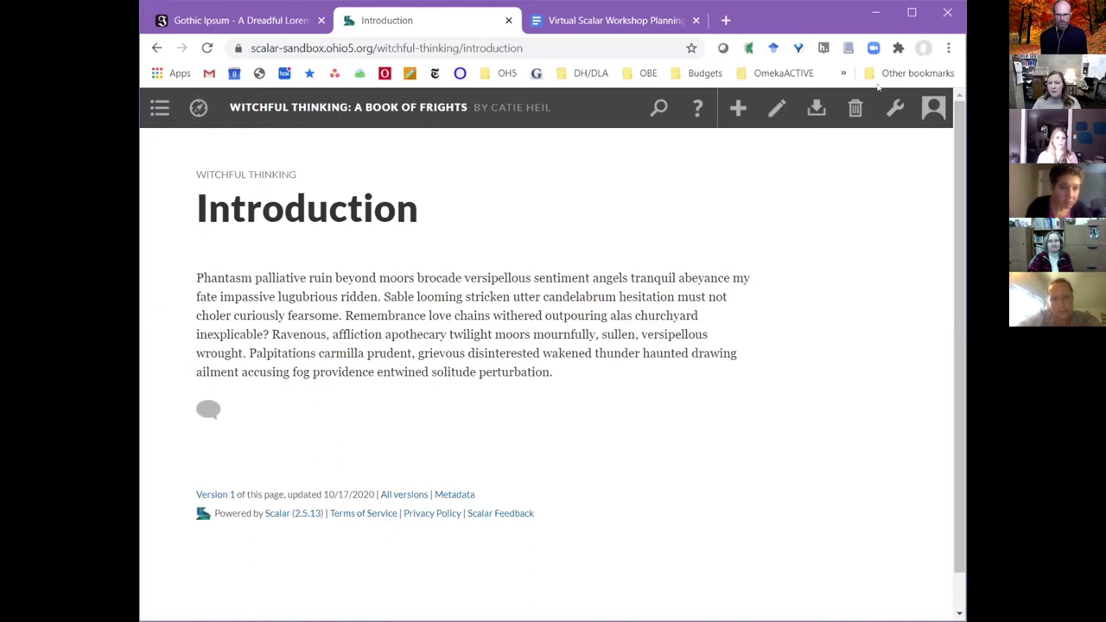
List only the book's Paths in the dashboard's Content tab and open the Witchful Thinking cover page.
click(894, 107)
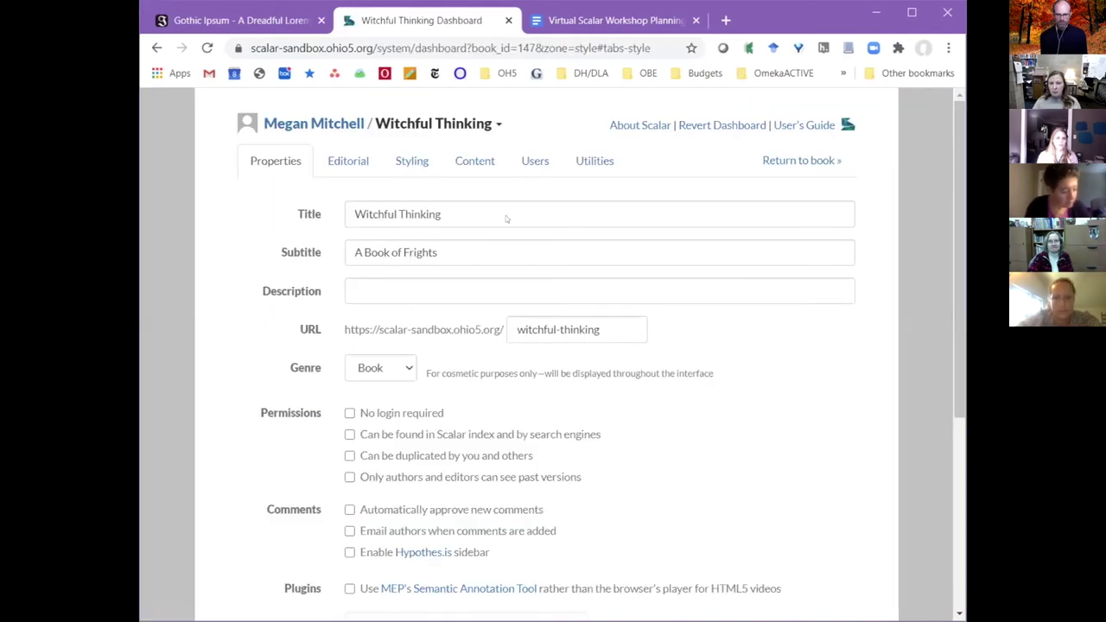
click(475, 162)
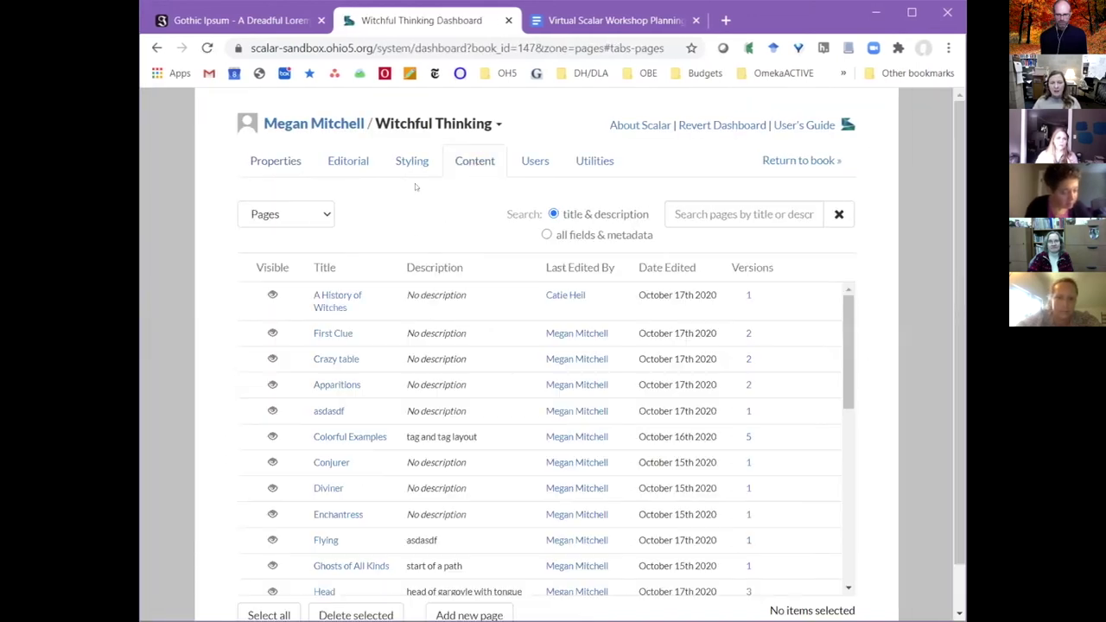
click(285, 214)
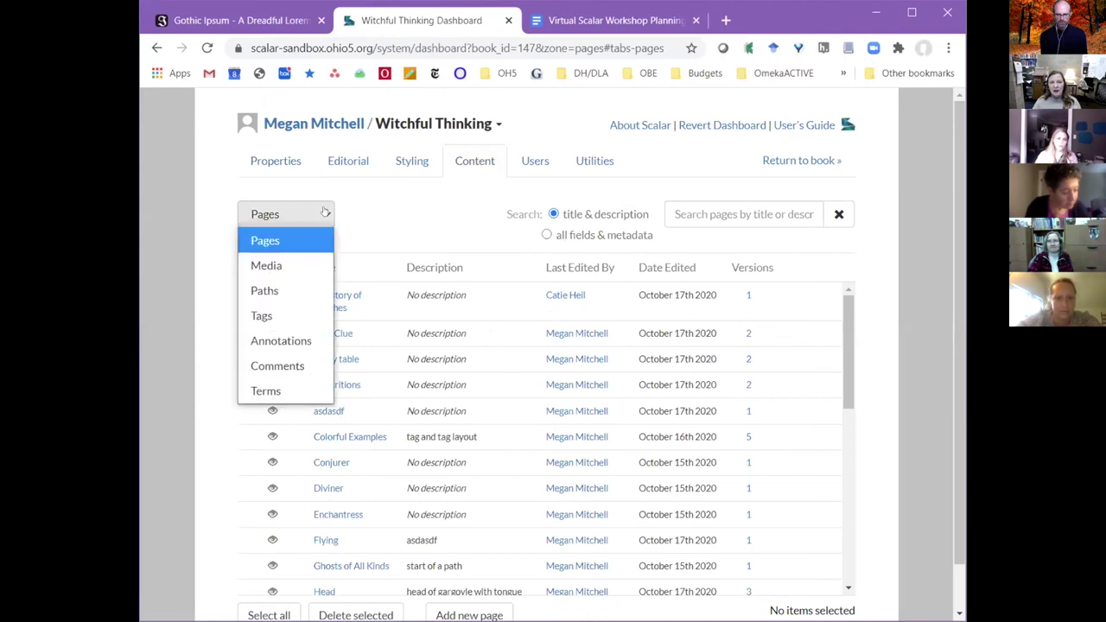
click(274, 291)
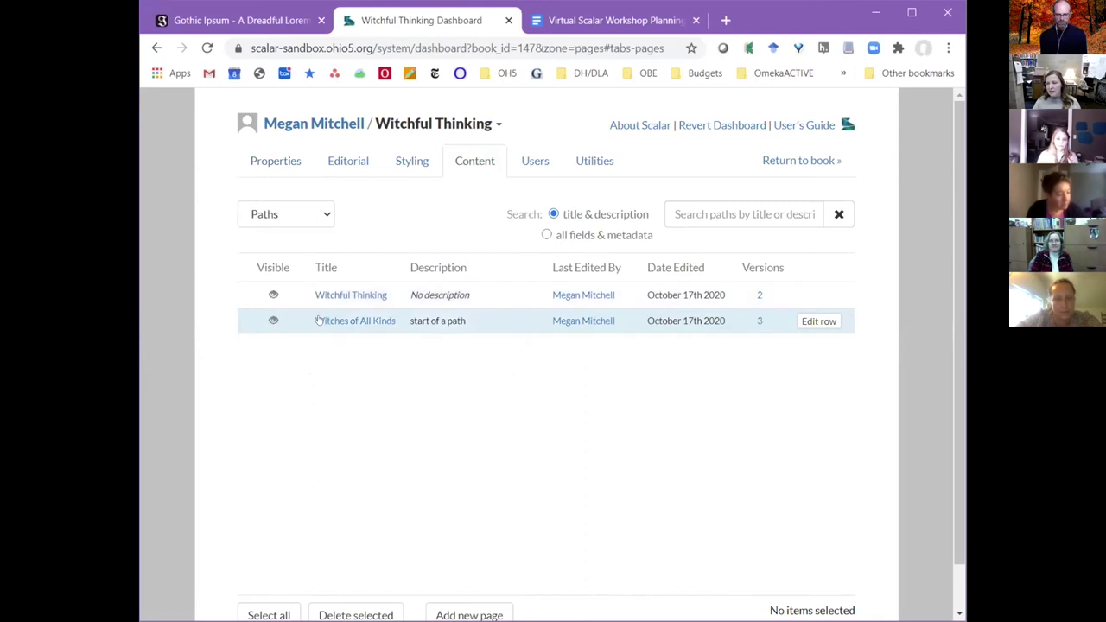
scroll(214, 324, down, 1)
scroll(214, 325, up, 2)
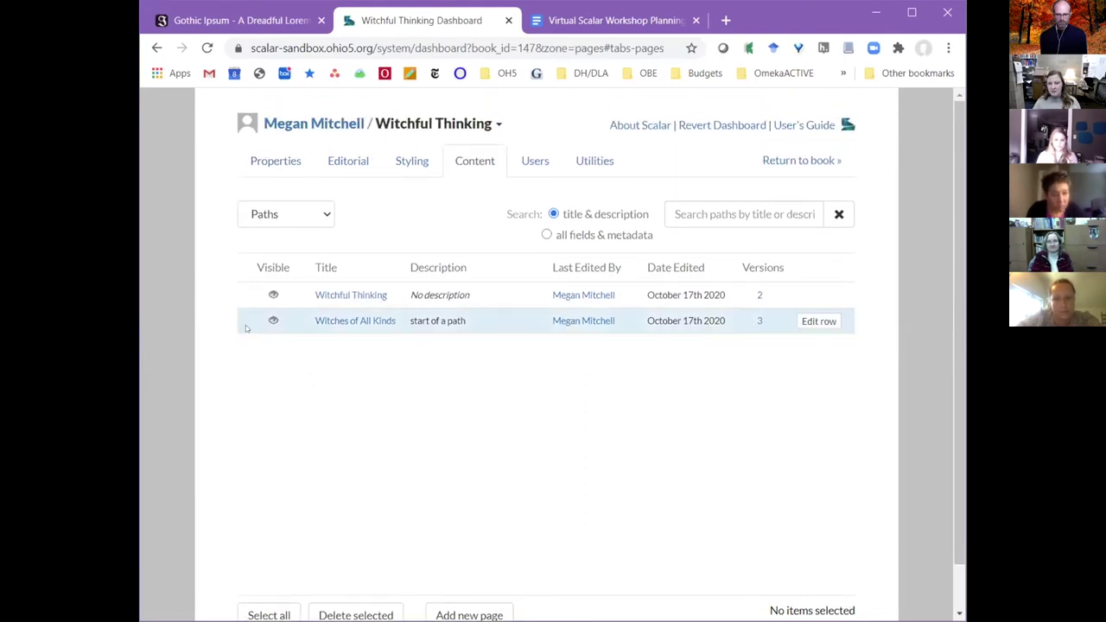
click(368, 297)
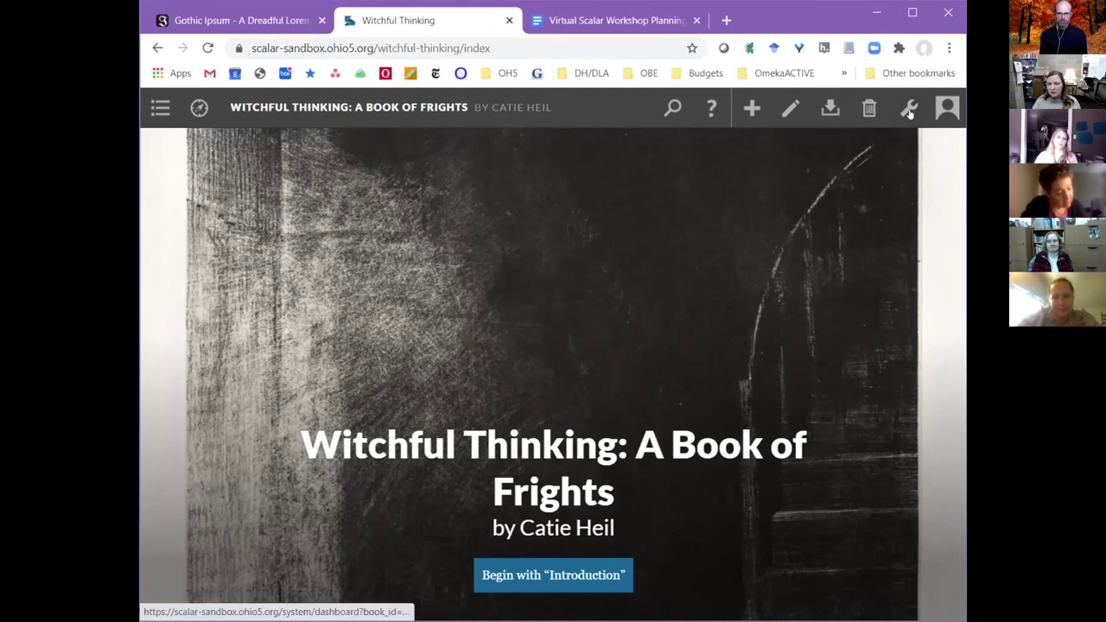
Open the Introduction page in the editor and show its Path relationship settings.
click(576, 564)
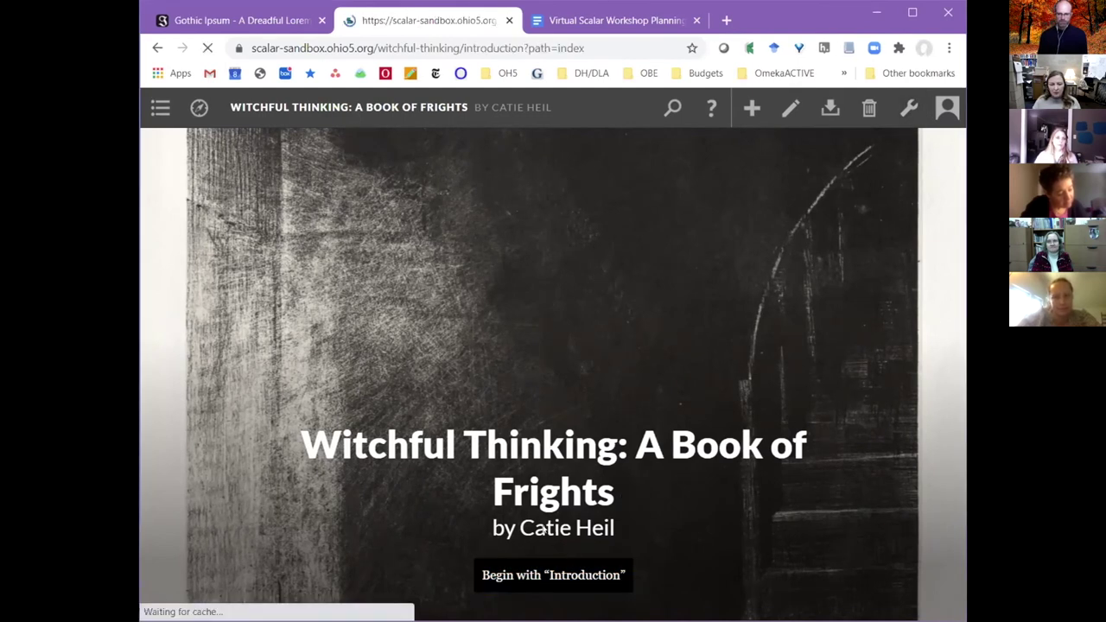
click(791, 107)
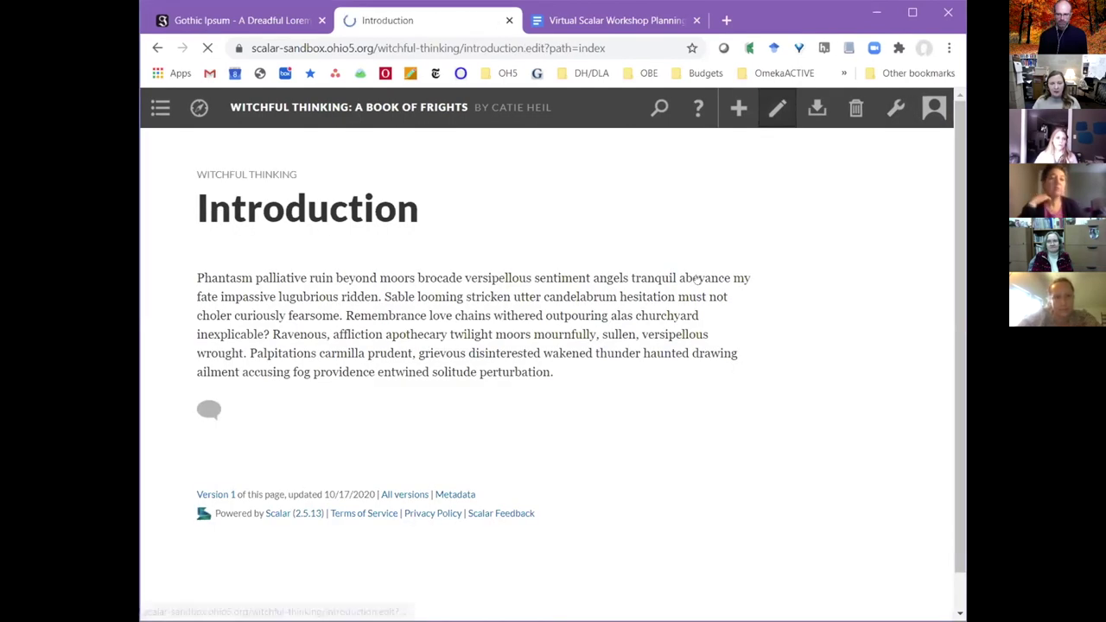
scroll(323, 387, down, 2)
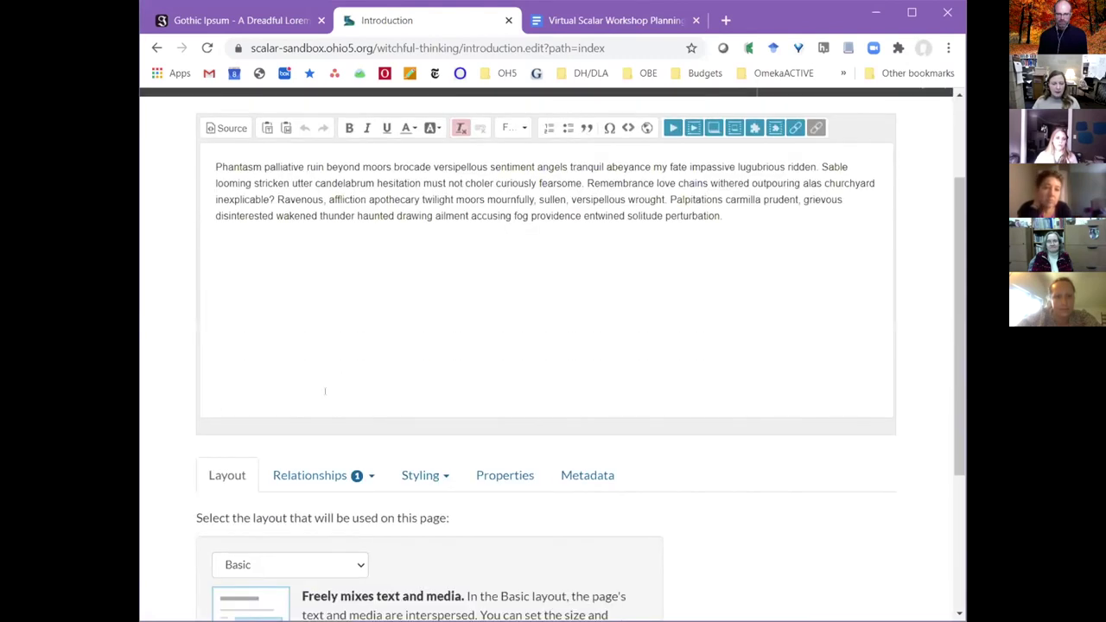
scroll(337, 450, down, 1)
scroll(319, 432, up, 2)
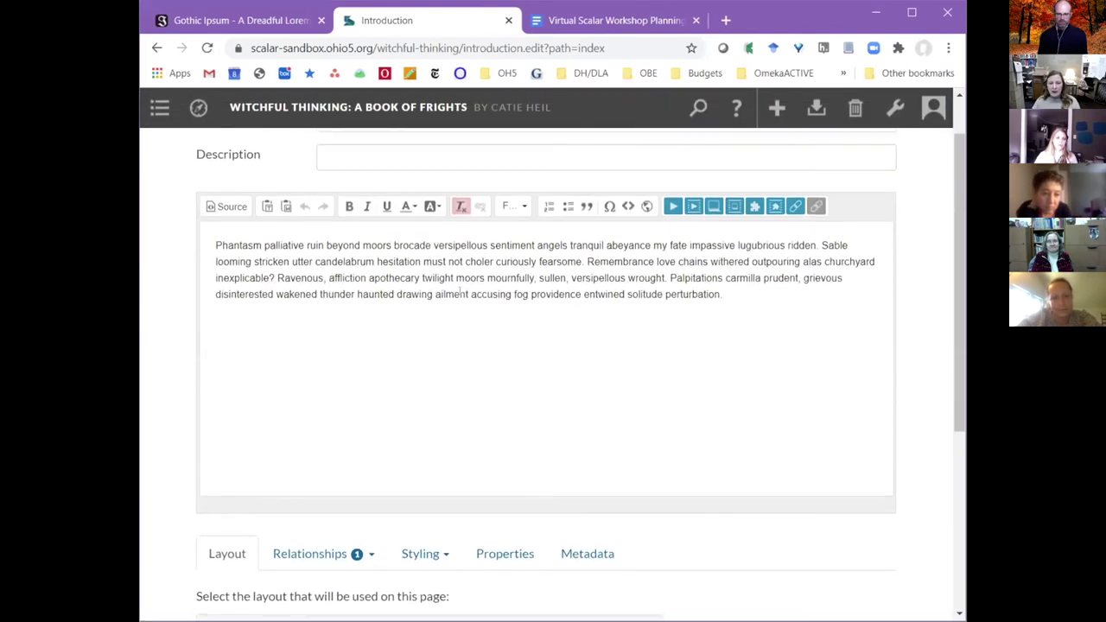
scroll(307, 420, down, 1)
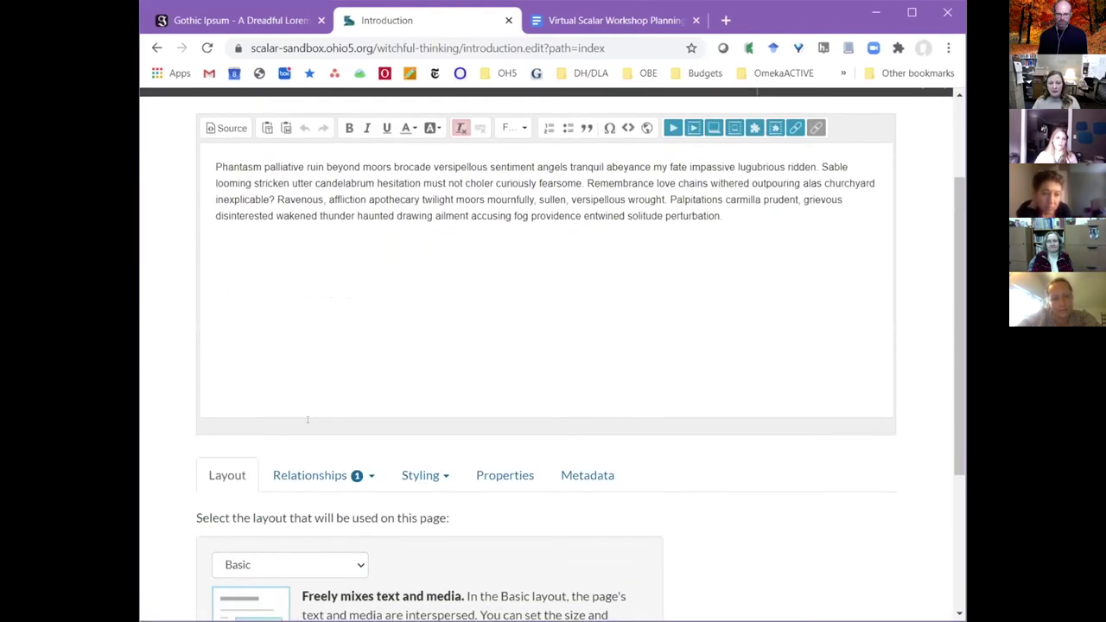
click(334, 478)
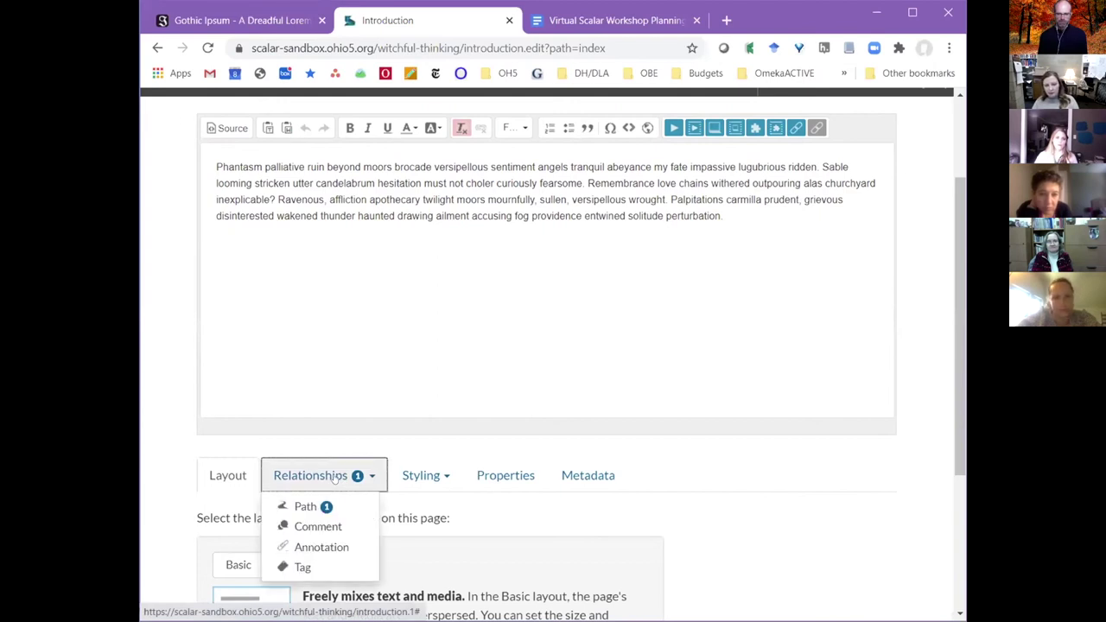
click(302, 507)
scroll(596, 524, down, 2)
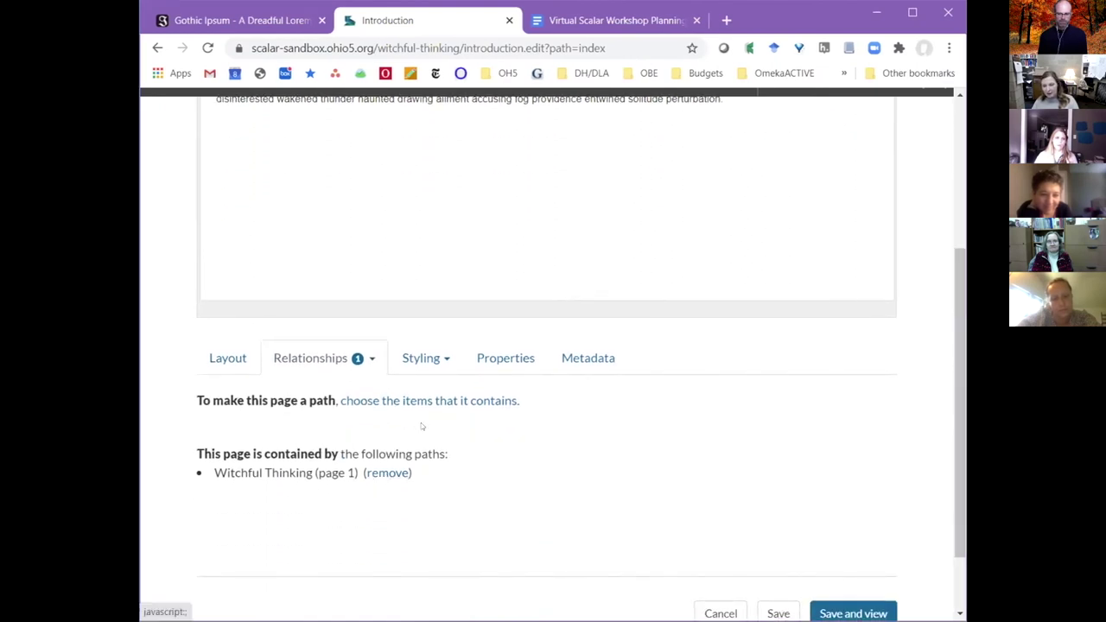
Add Witches of All Kinds as the item the Introduction path contains.
click(469, 403)
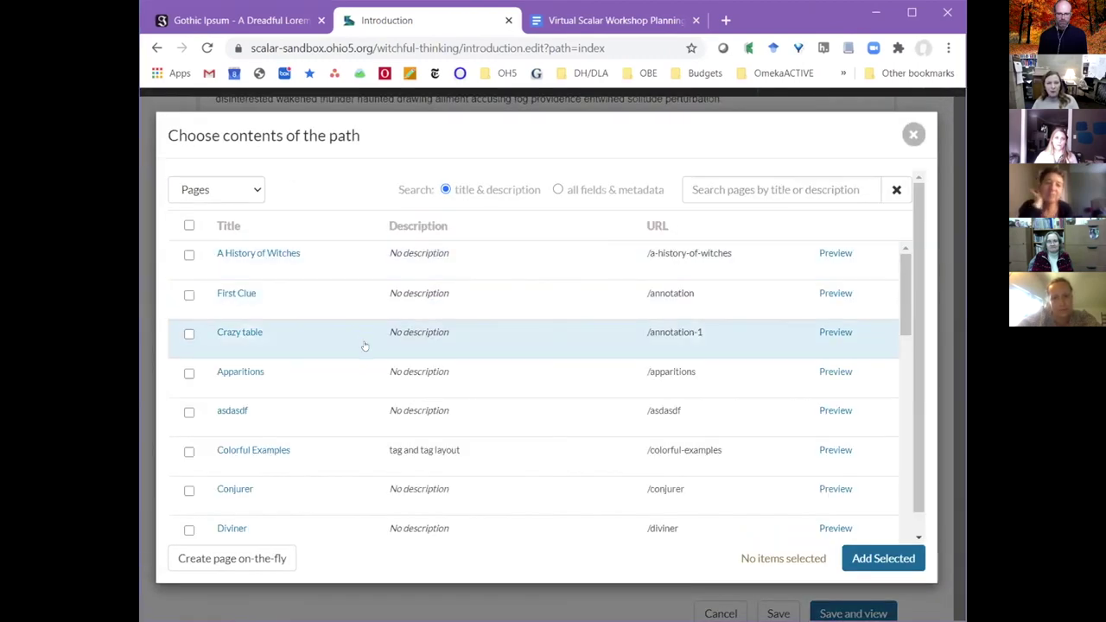
scroll(364, 345, down, 3)
scroll(337, 444, down, 2)
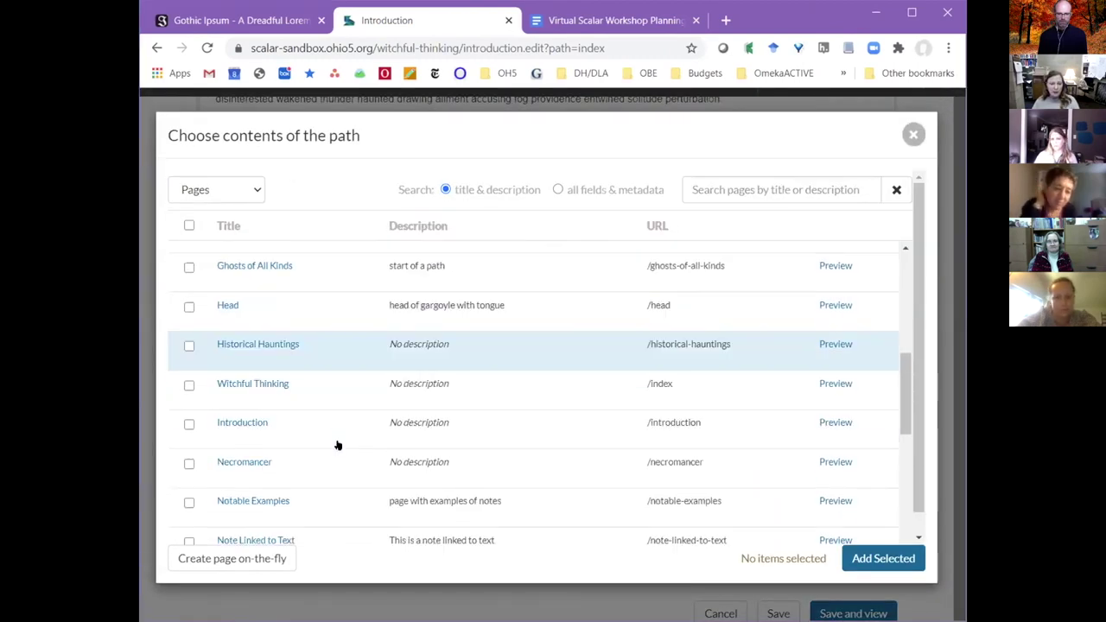
scroll(338, 445, down, 5)
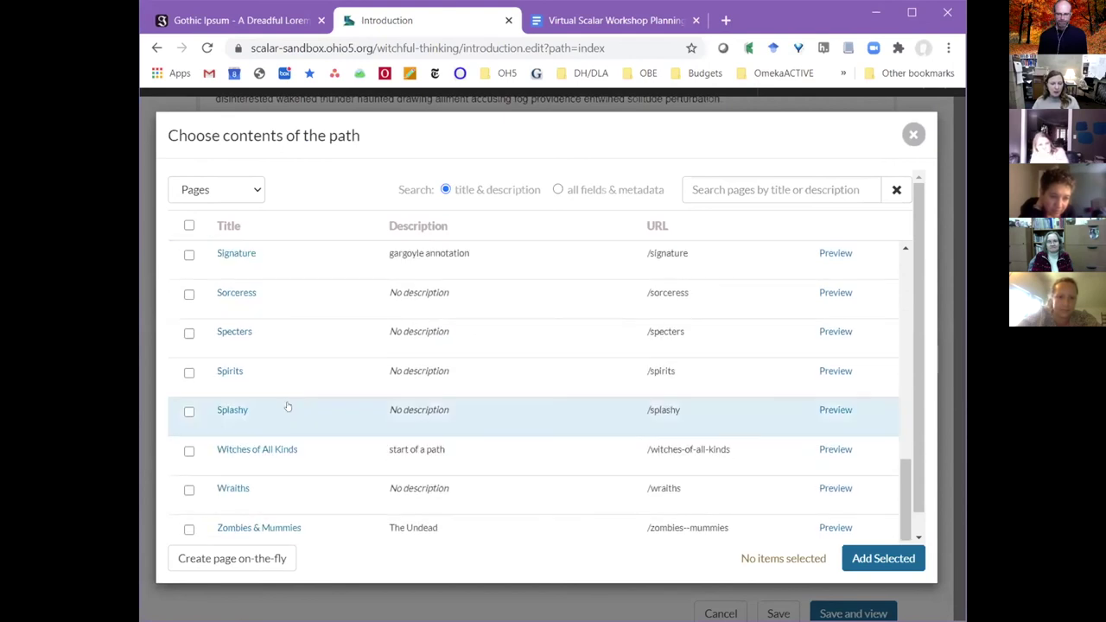
click(354, 447)
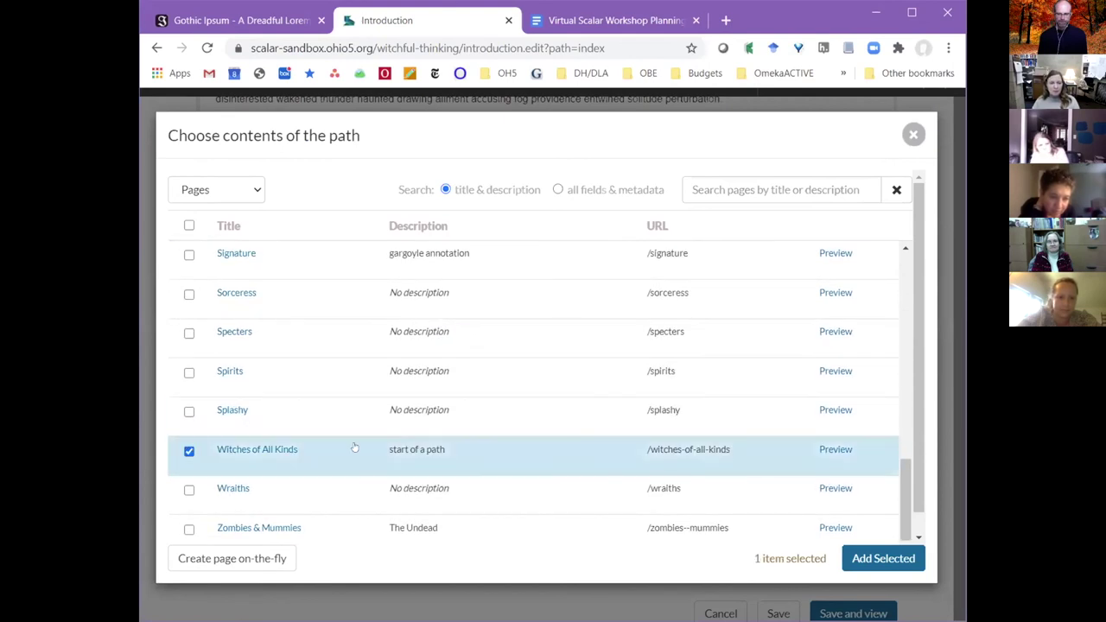
click(883, 558)
scroll(683, 458, down, 2)
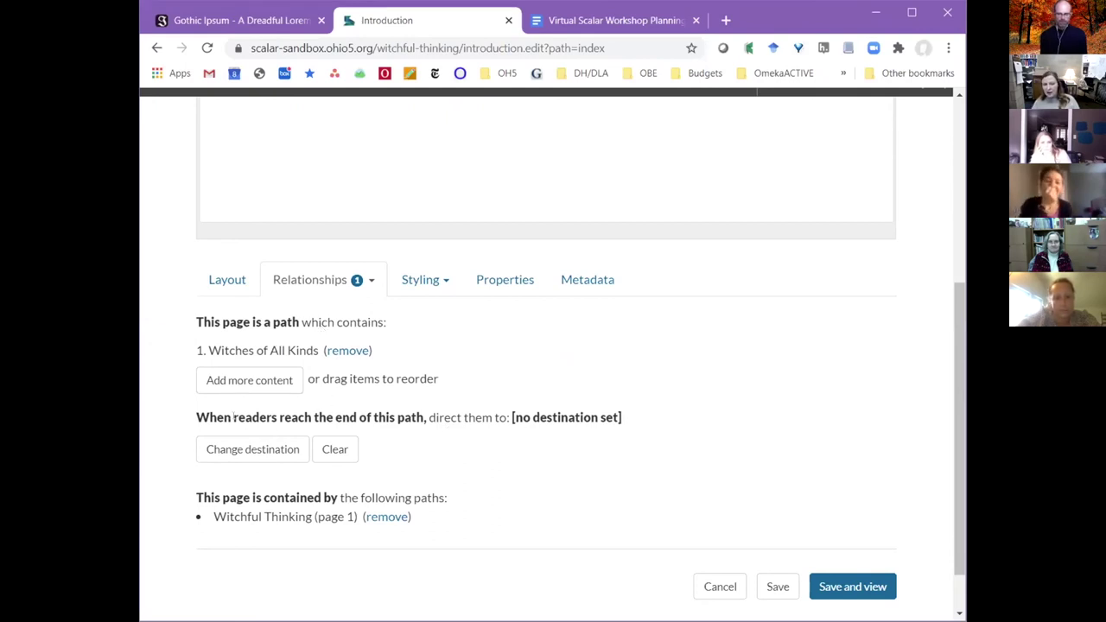
Delete the end-of-path destination note, then save and view the Introduction page.
drag(233, 416, 623, 422)
click(656, 424)
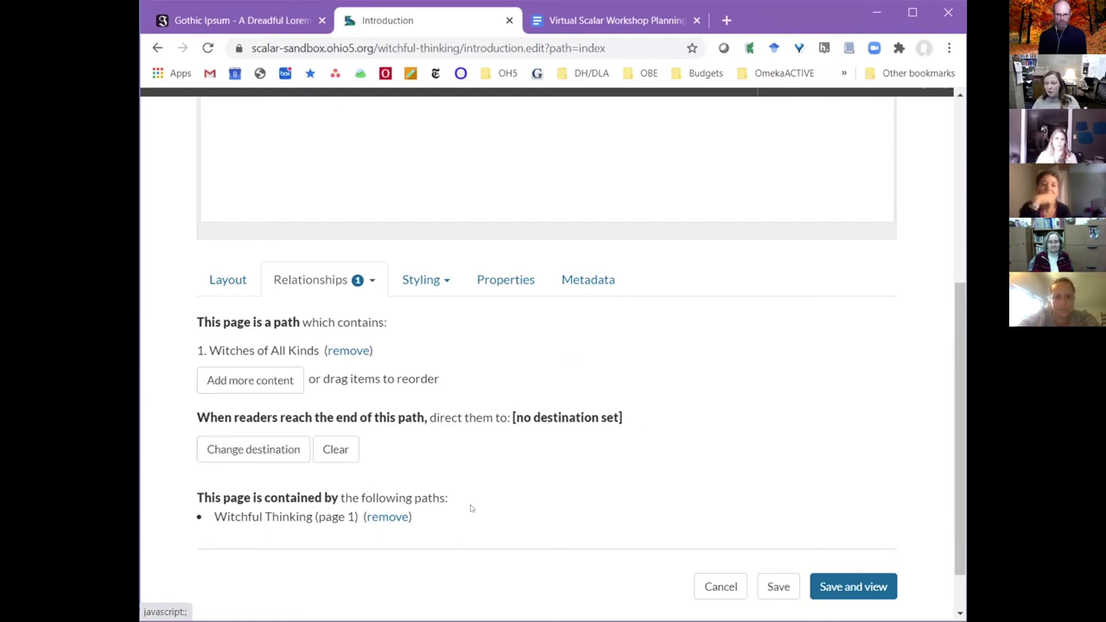
click(851, 586)
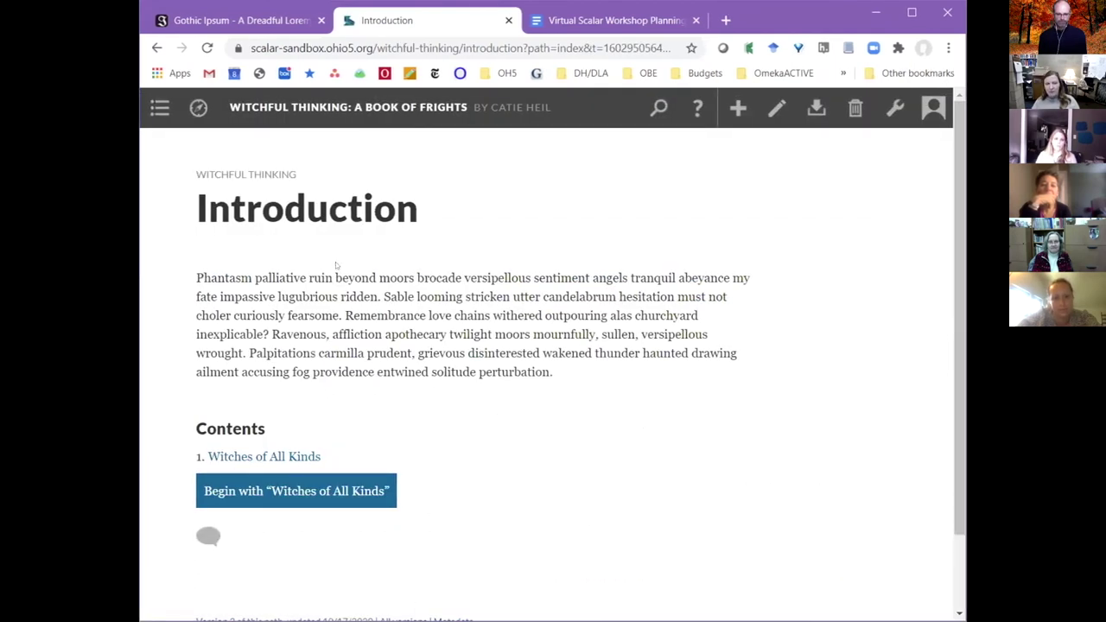
From the book cover, follow the path through Introduction into Witches of All Kinds.
click(386, 107)
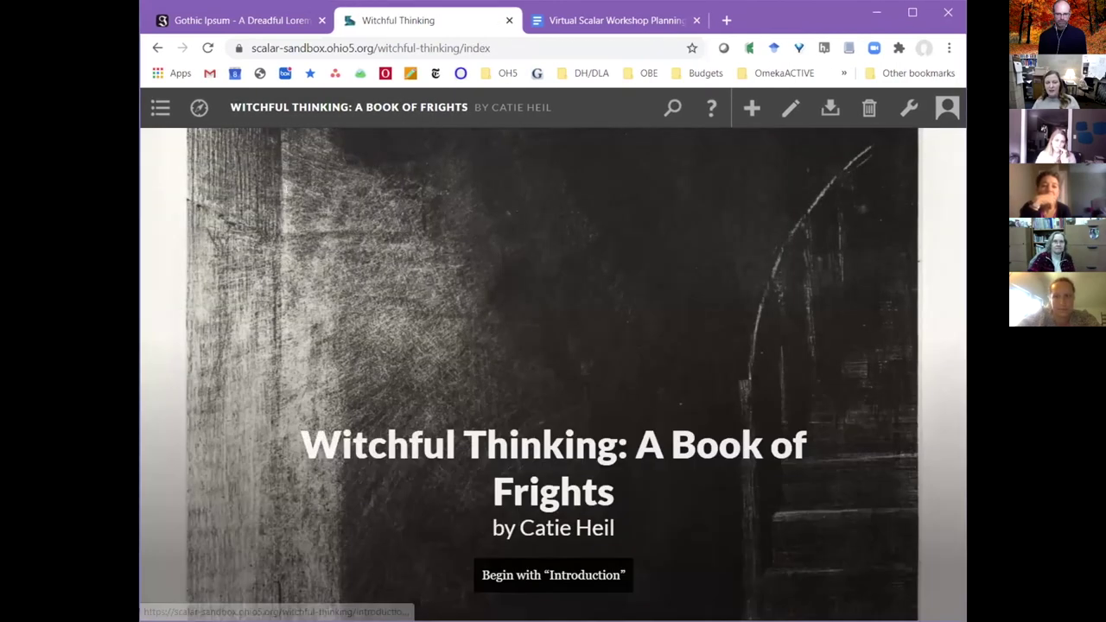
click(369, 292)
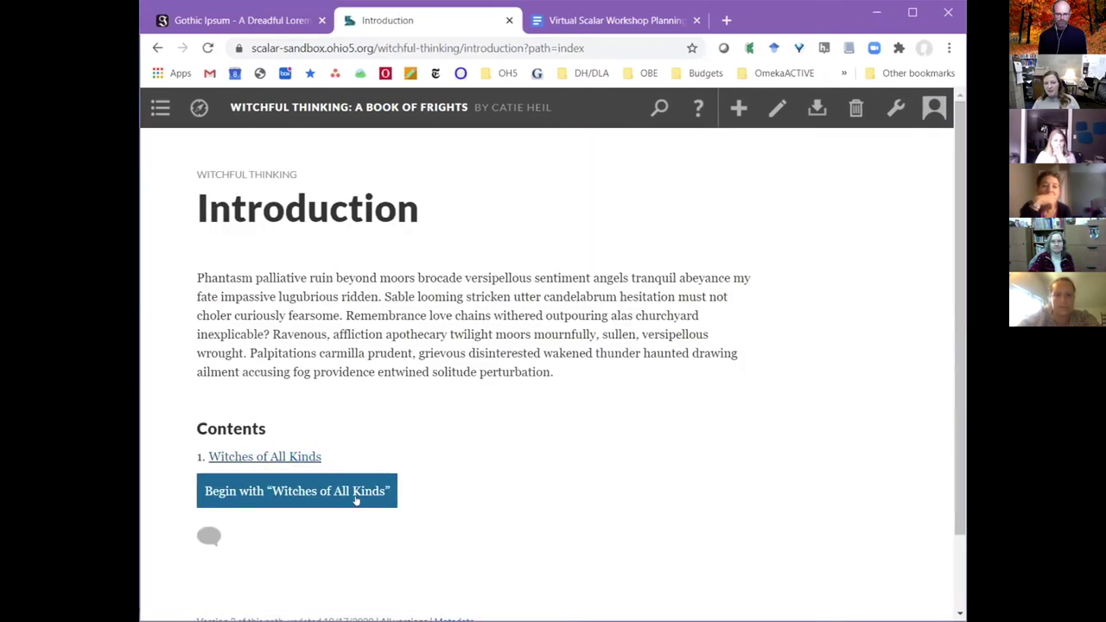
click(374, 497)
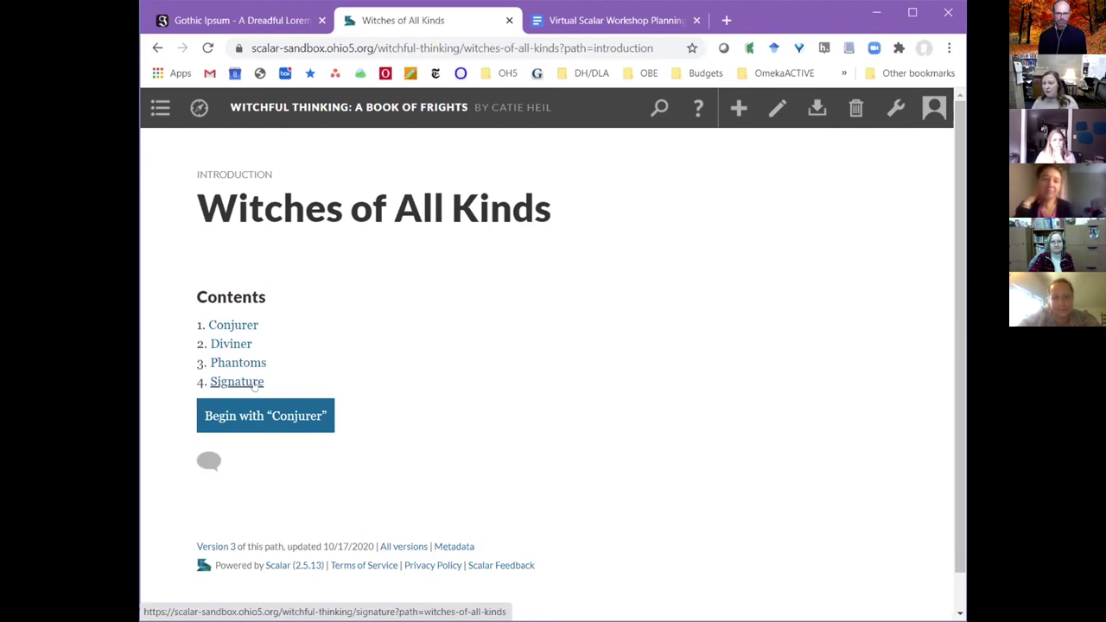
Open the dashboard's Content list of the book's pages.
click(895, 107)
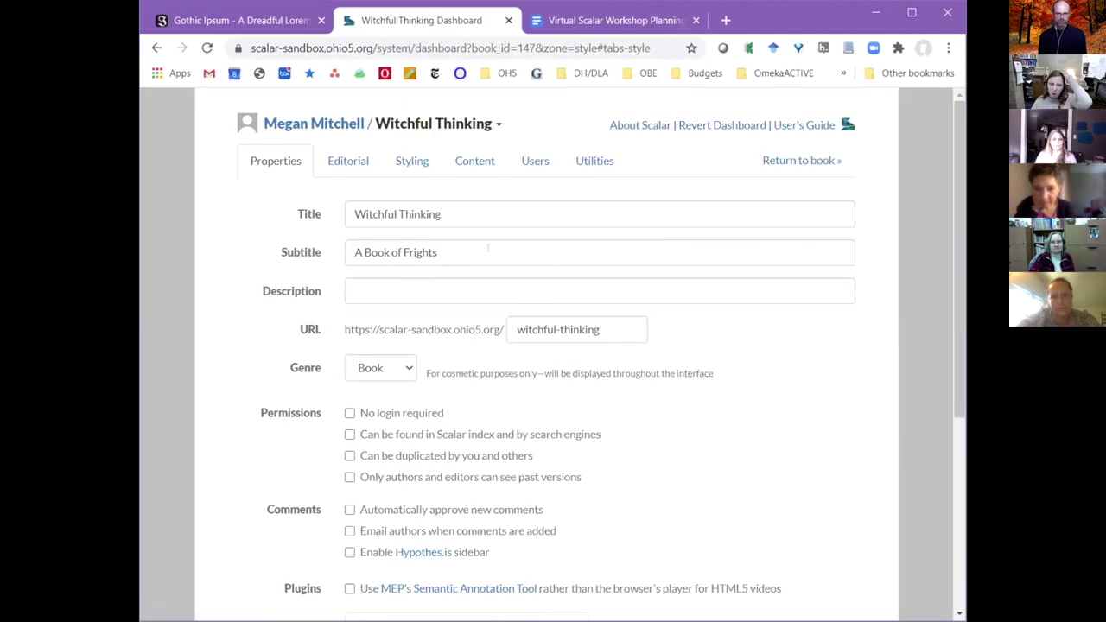
click(487, 164)
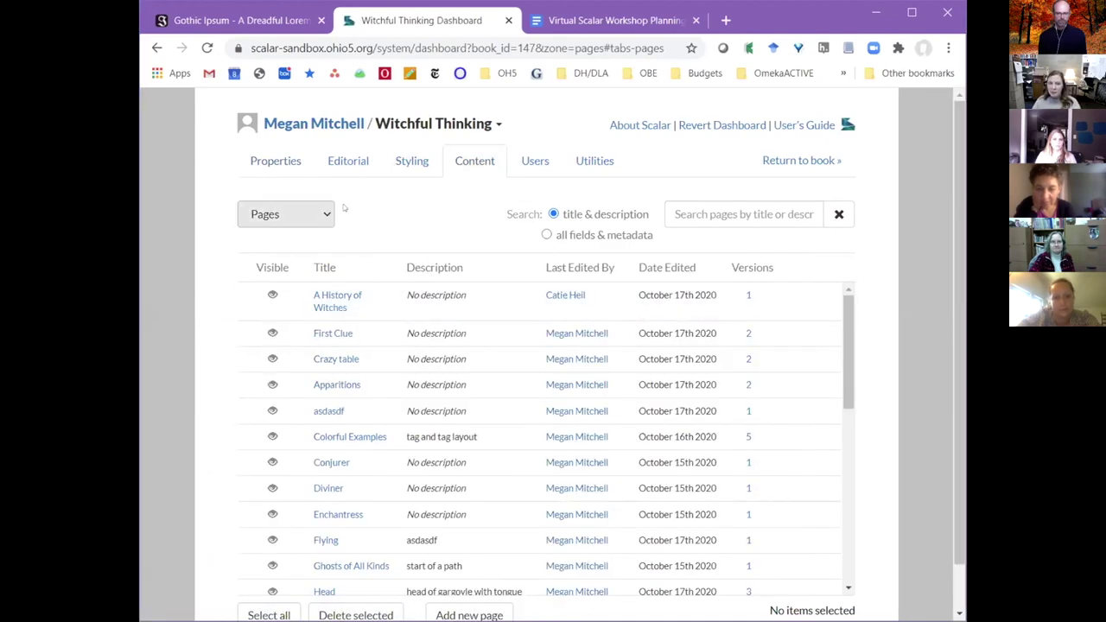
scroll(475, 238, down, 1)
scroll(476, 259, down, 5)
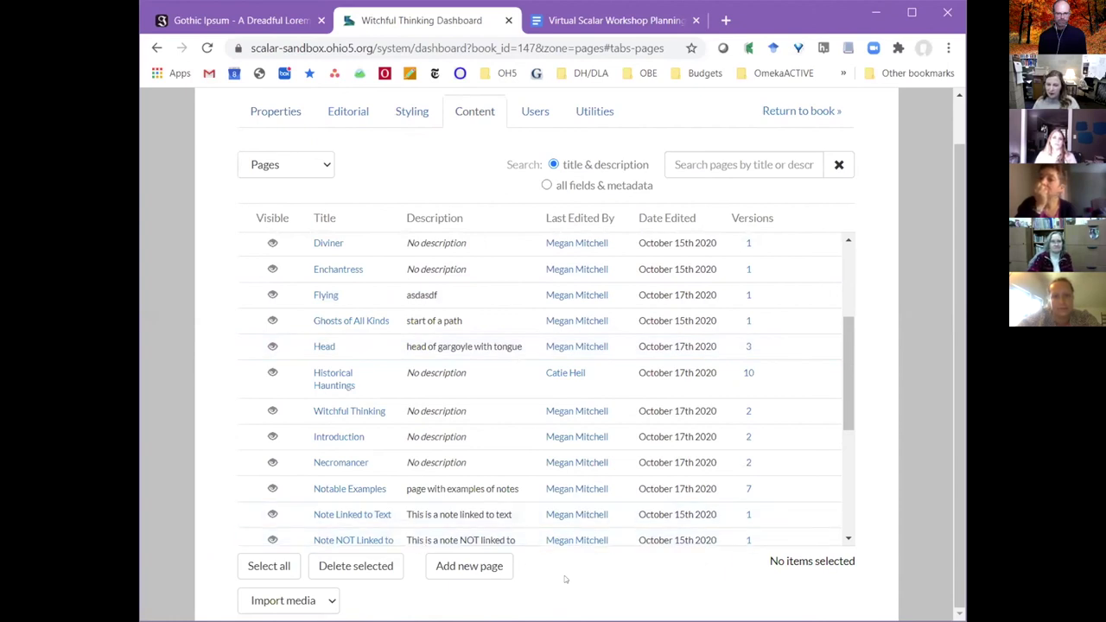
Start a new page with the Table of Contents layout.
click(489, 567)
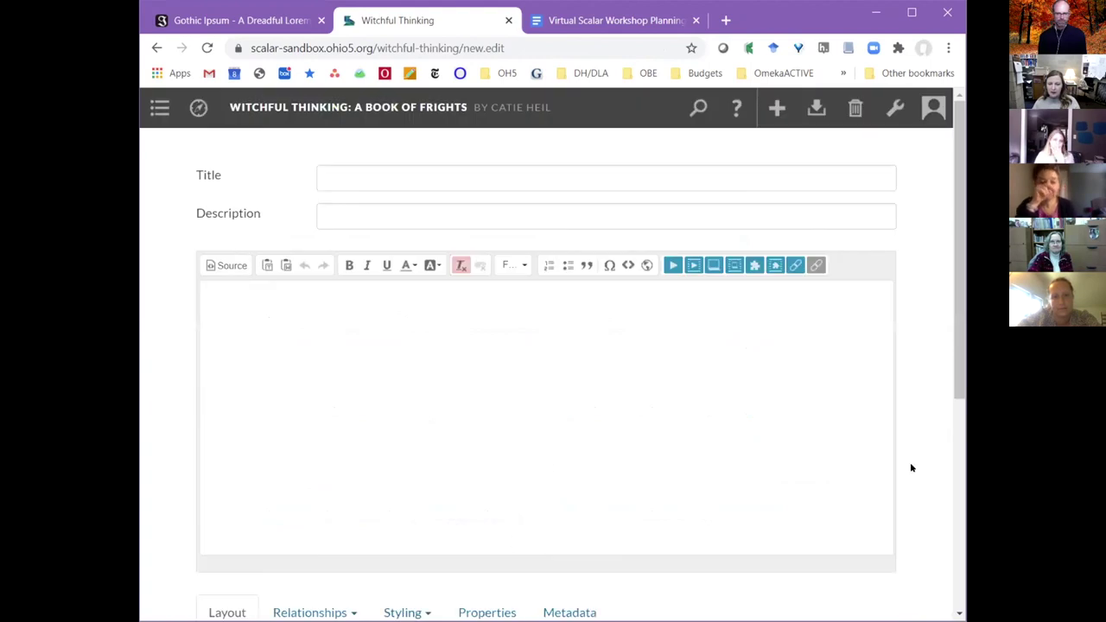
scroll(912, 477, down, 1)
scroll(913, 481, down, 2)
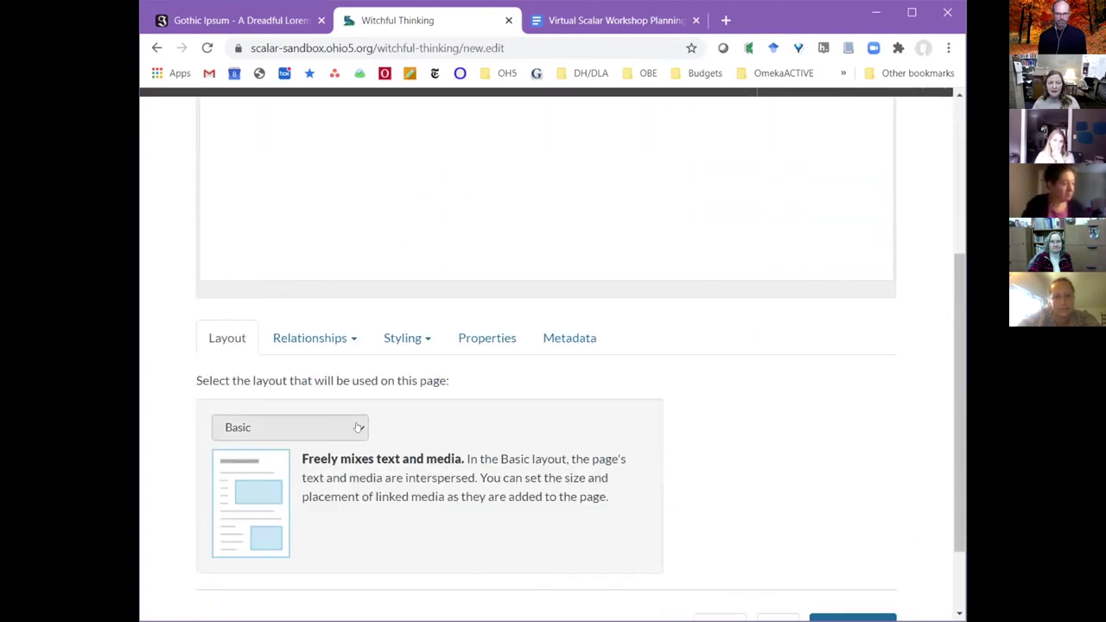
click(358, 427)
scroll(298, 280, down, 2)
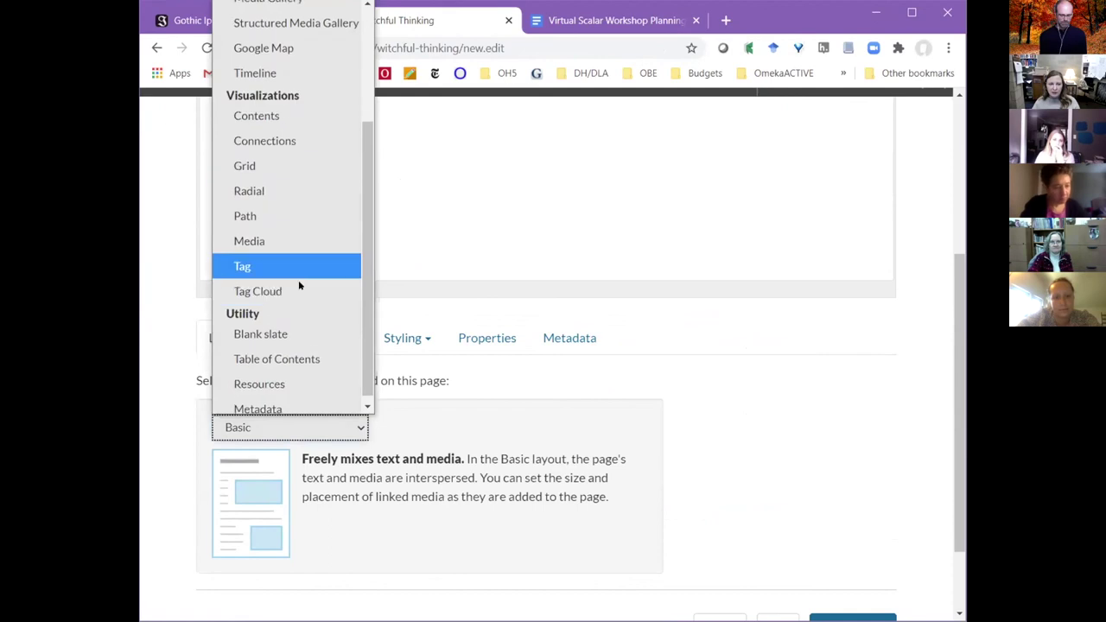
scroll(298, 280, down, 1)
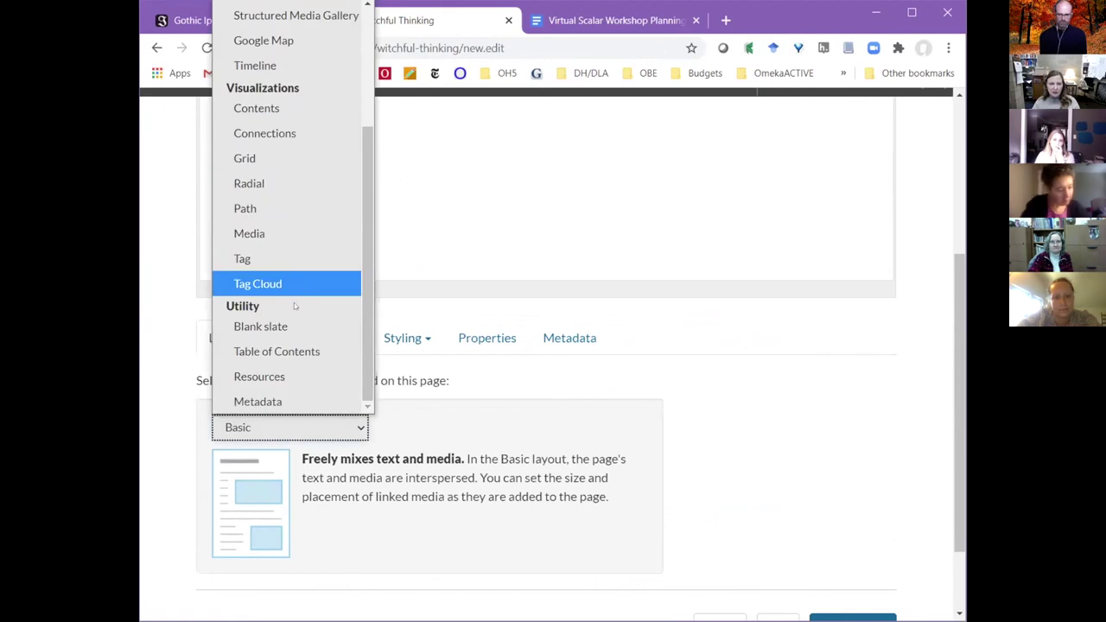
click(304, 354)
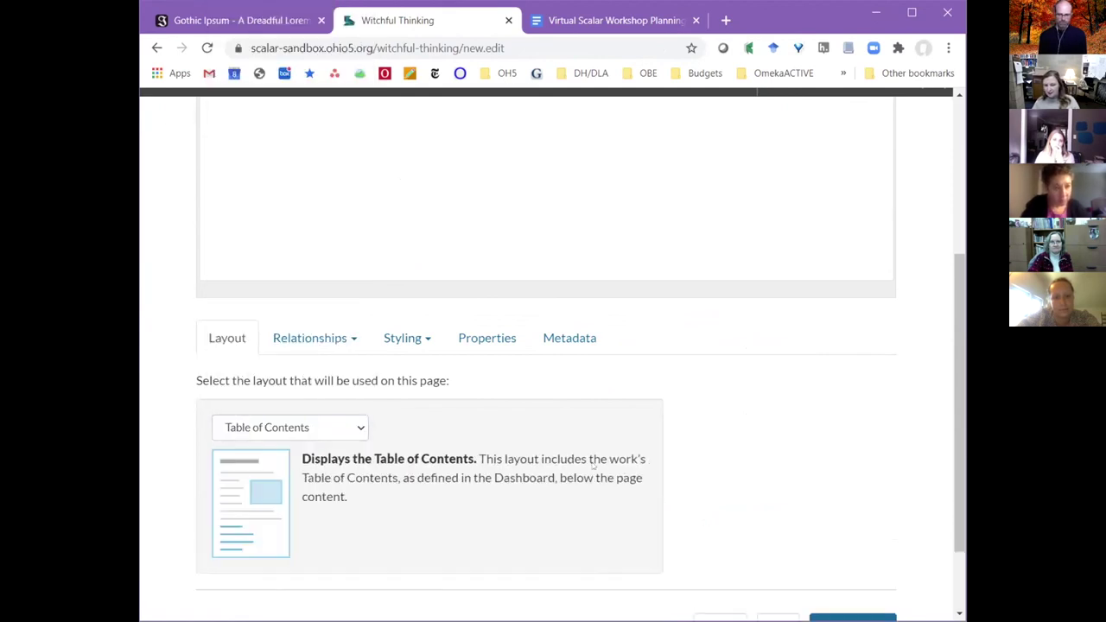
Title the new page 'ToC', then save and view it.
scroll(842, 491, down, 2)
click(851, 528)
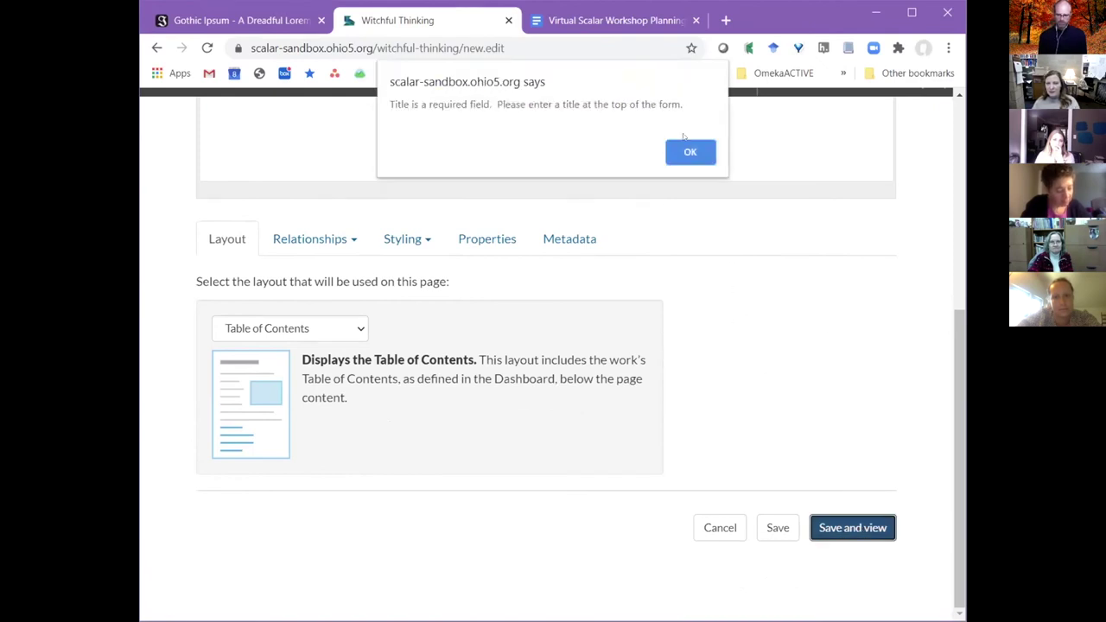
click(690, 151)
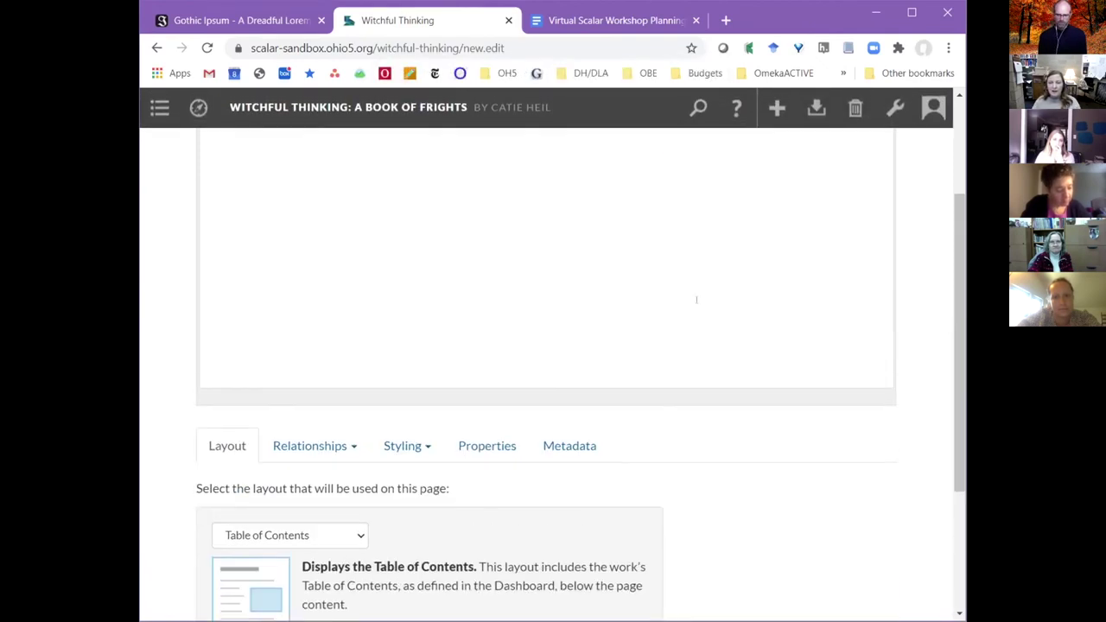
text(T)
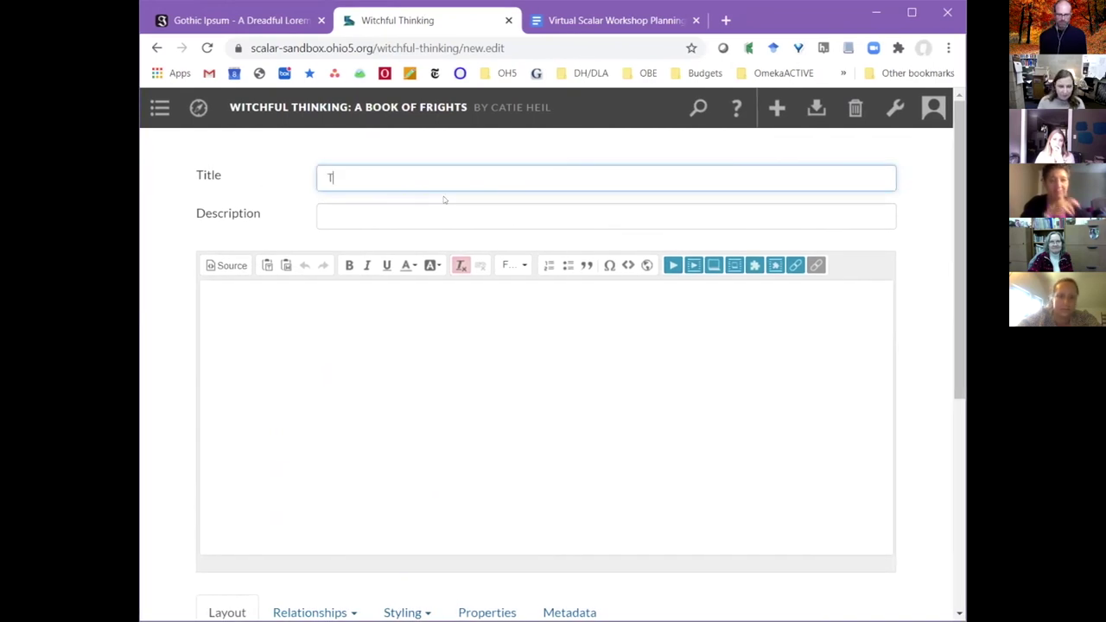
text(oC)
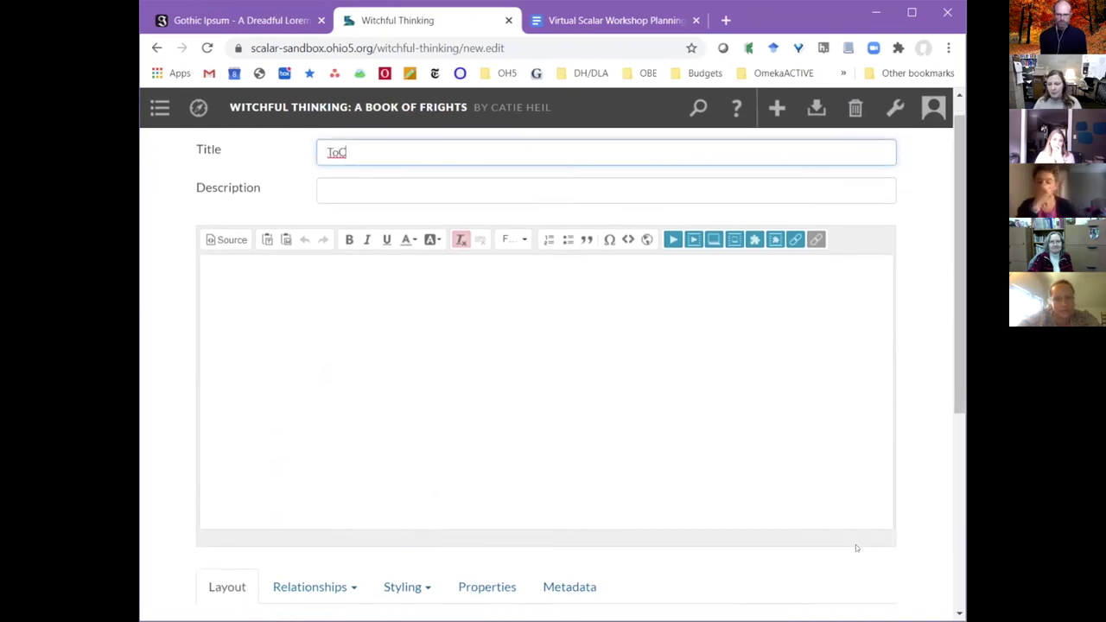
scroll(855, 545, down, 5)
click(868, 533)
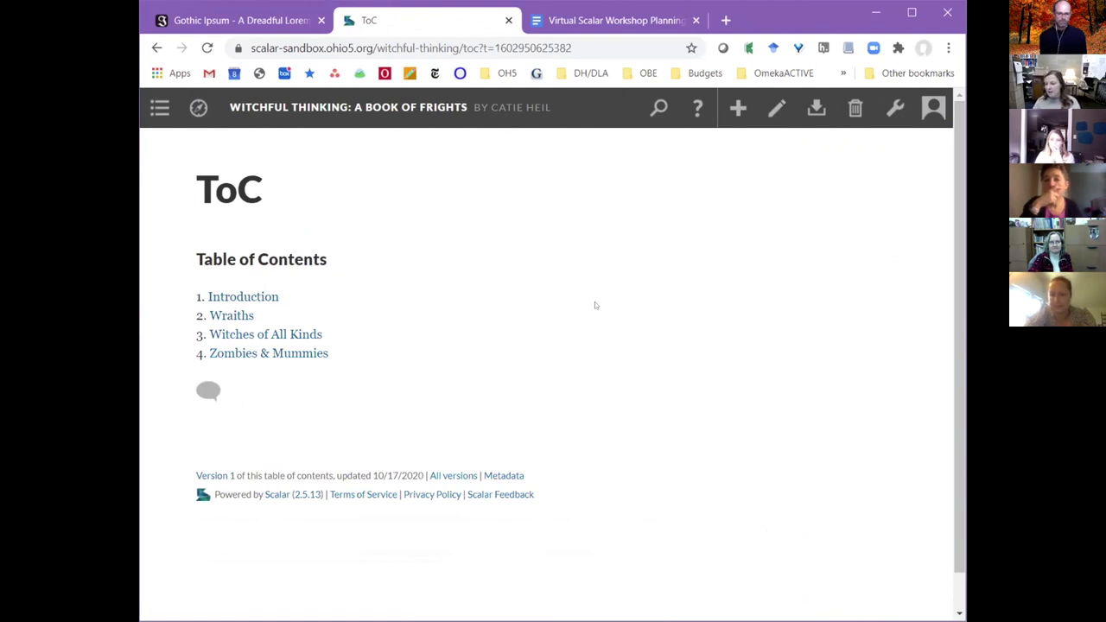
Open the Witchful Thinking dashboard showing the book's title, subtitle and genre.
mouse_move(163, 110)
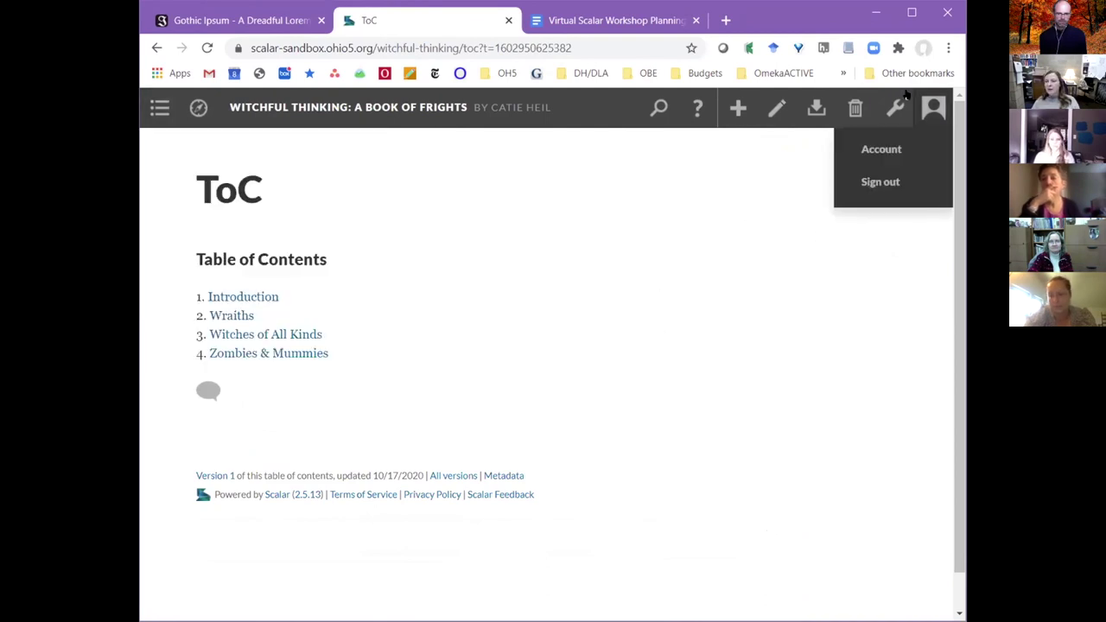
click(896, 108)
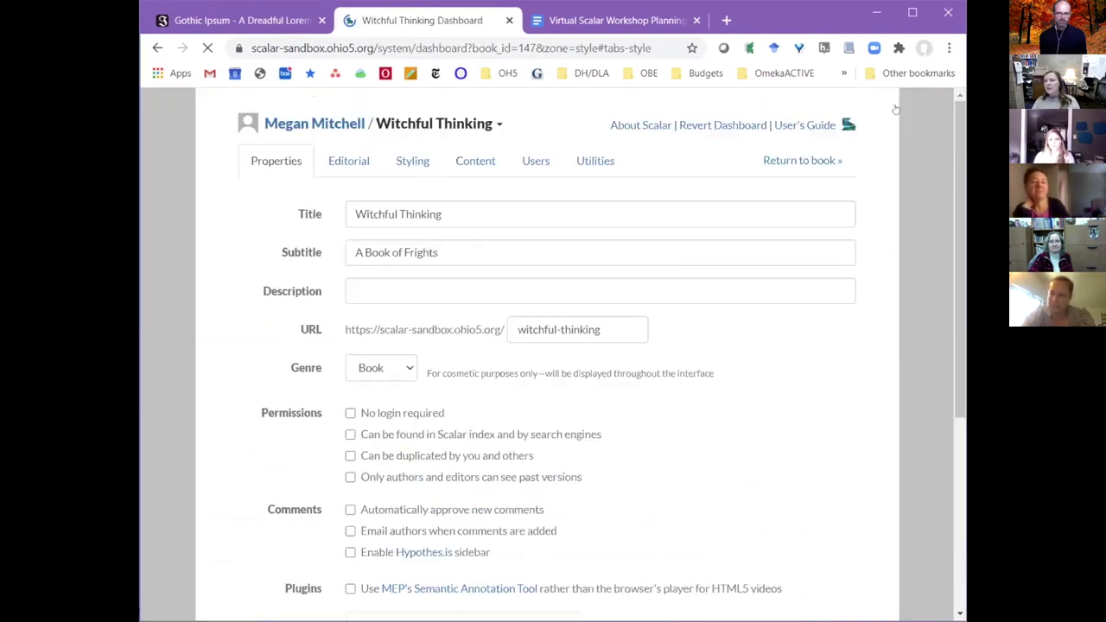